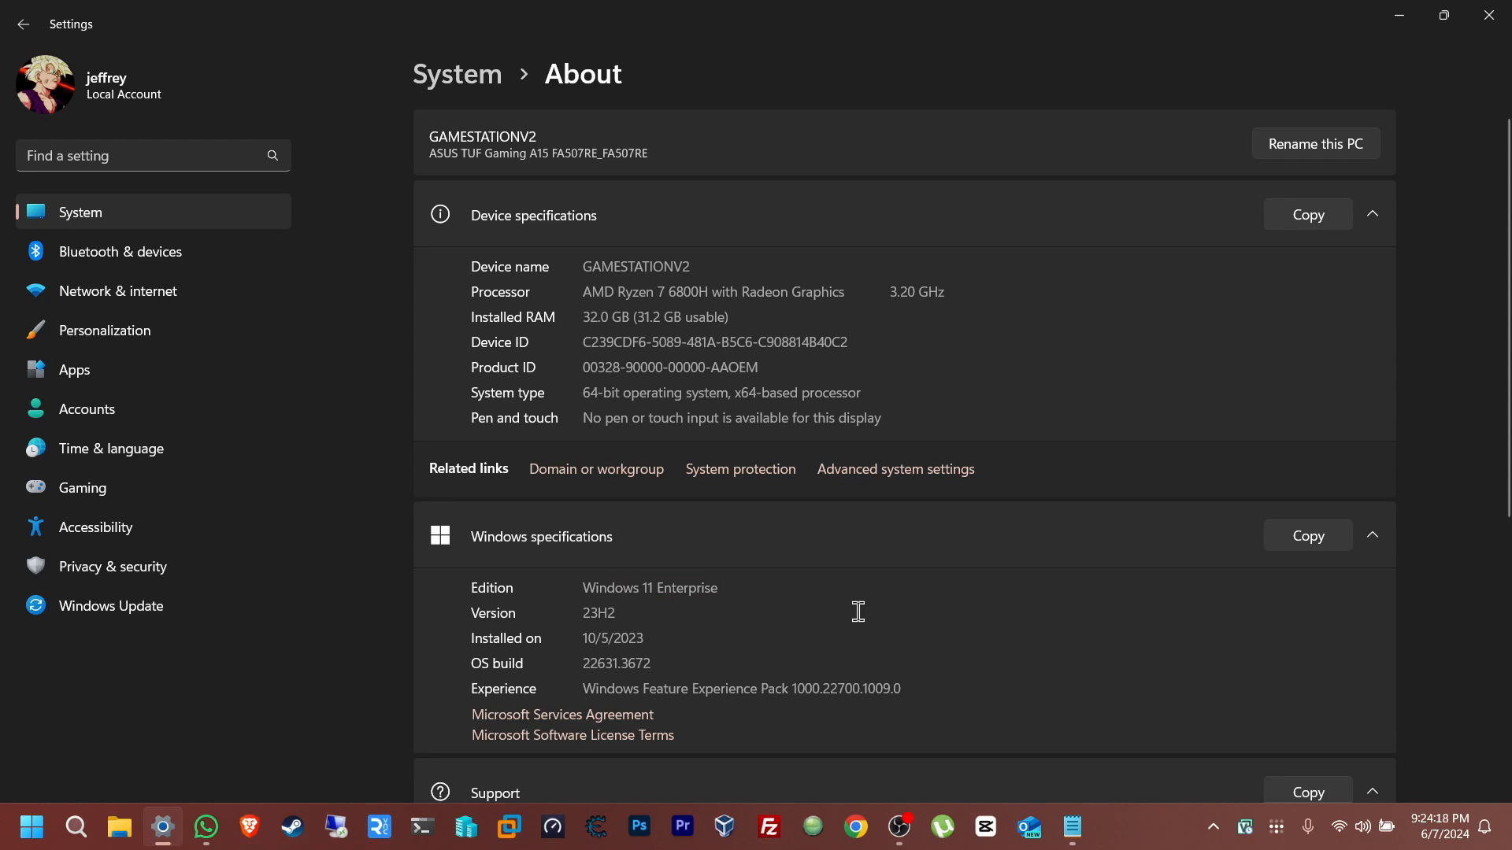
Step: Close Settings, switch to Hyper-V Manager and start creating a new virtual hard disk on the GAMESTATIONV2 host
click(1491, 32)
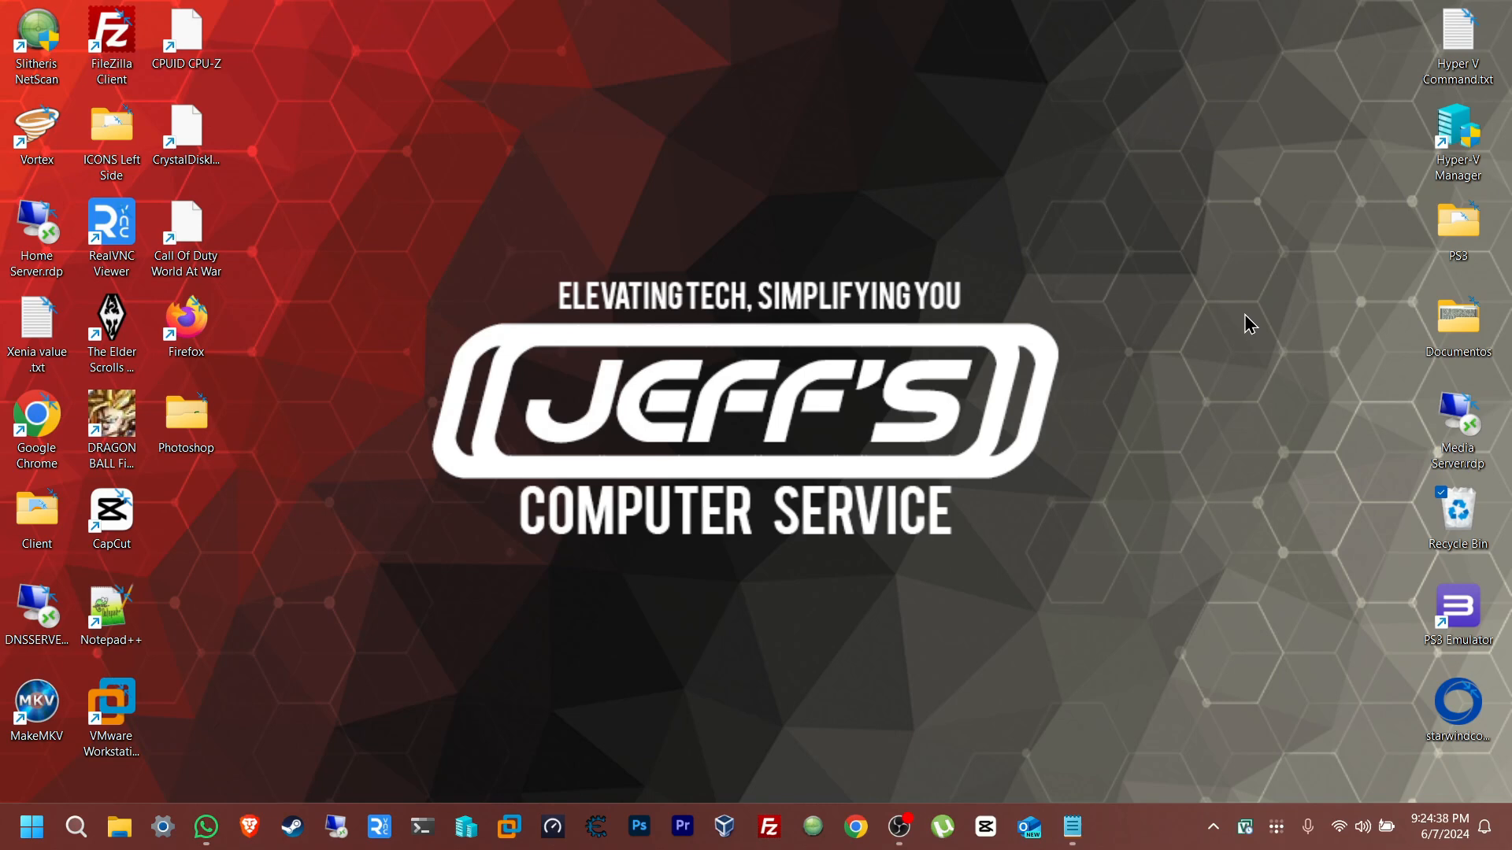
double_click(1463, 143)
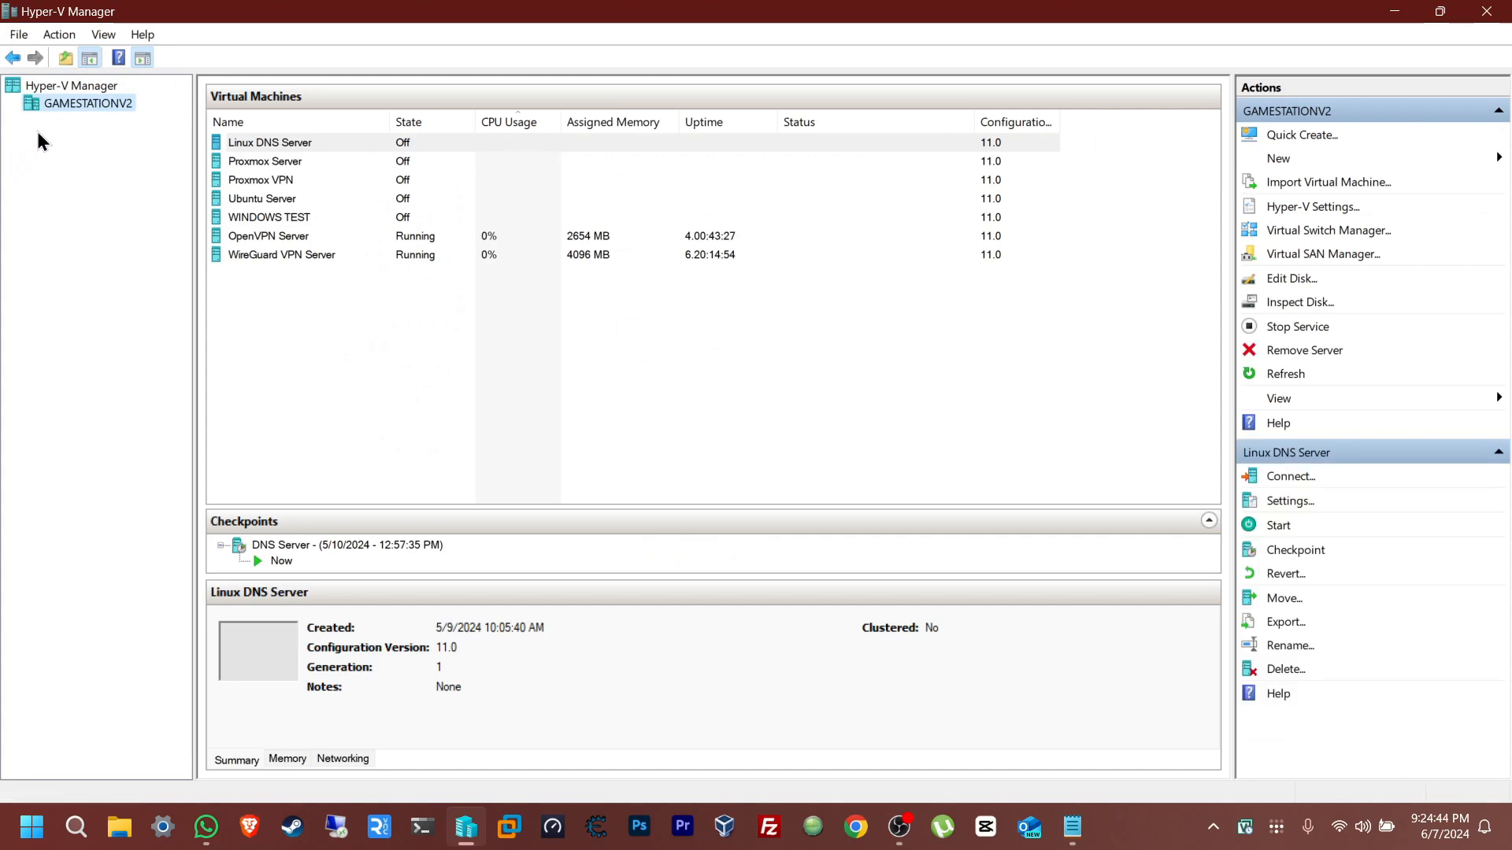
right_click(95, 111)
mouse_move(260, 147)
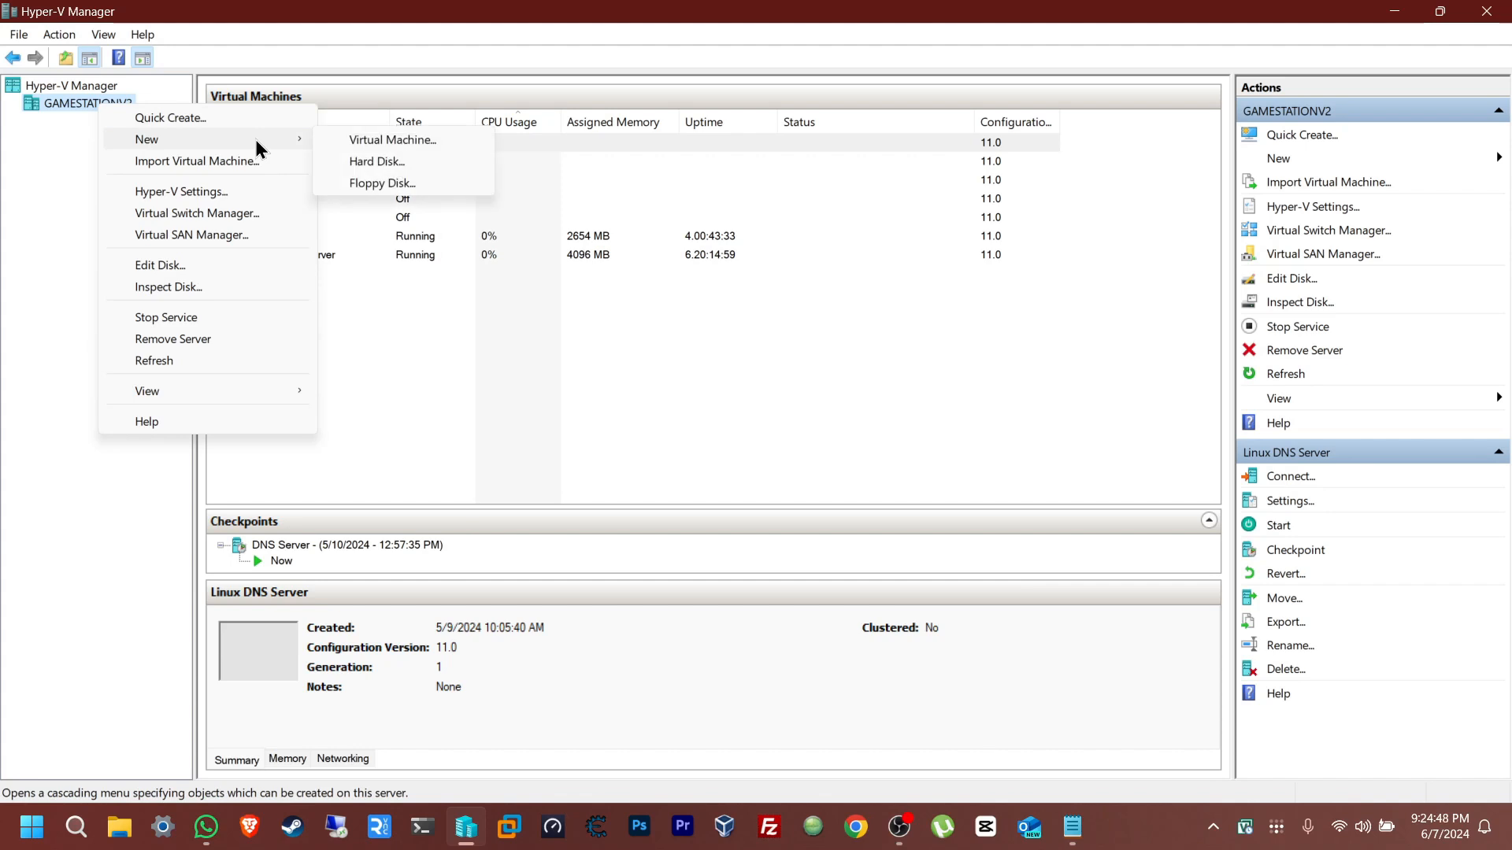
click(400, 165)
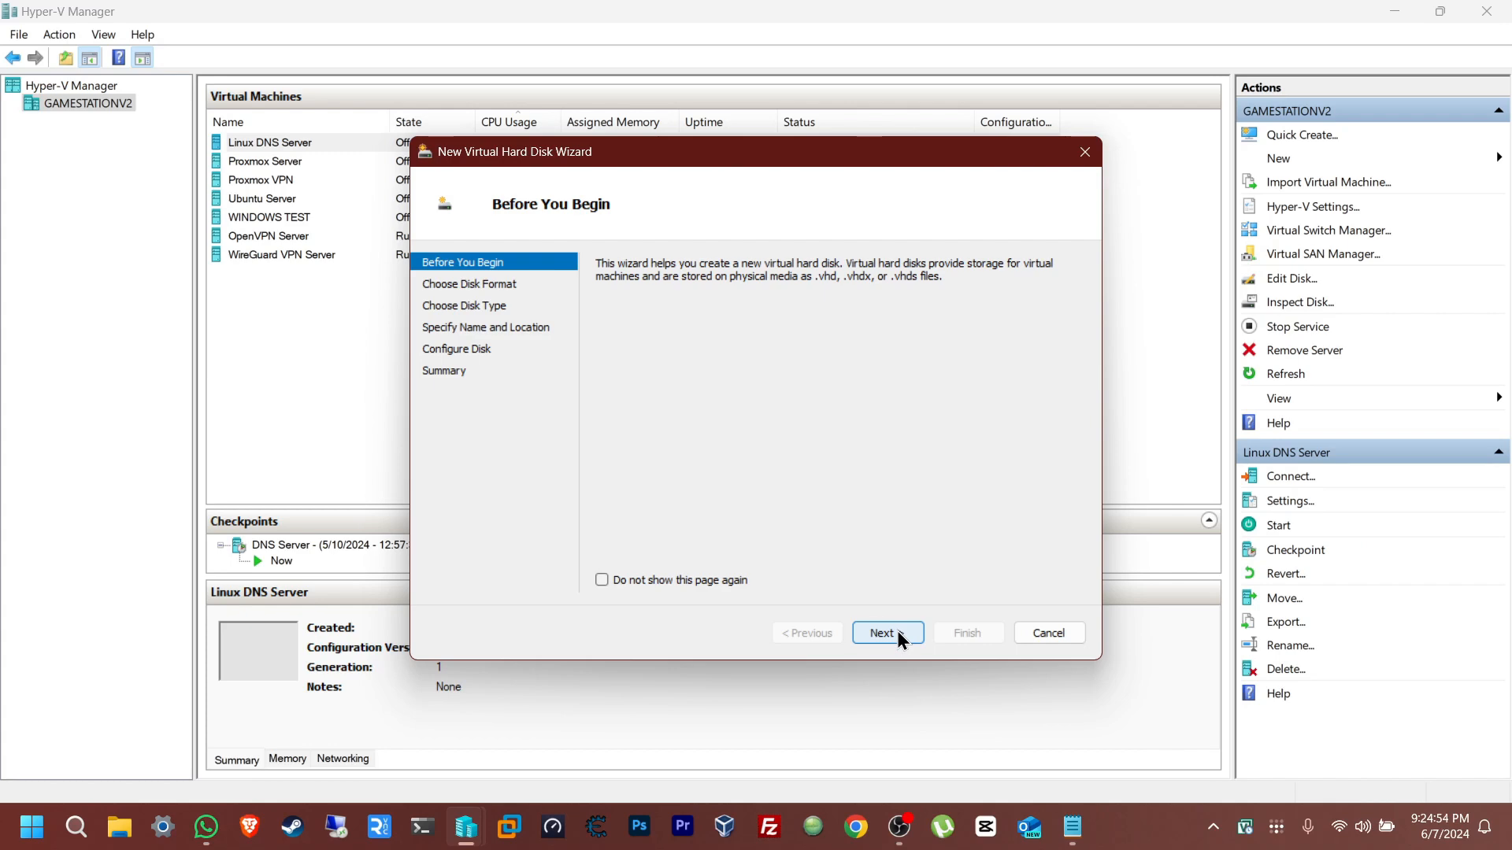
click(883, 634)
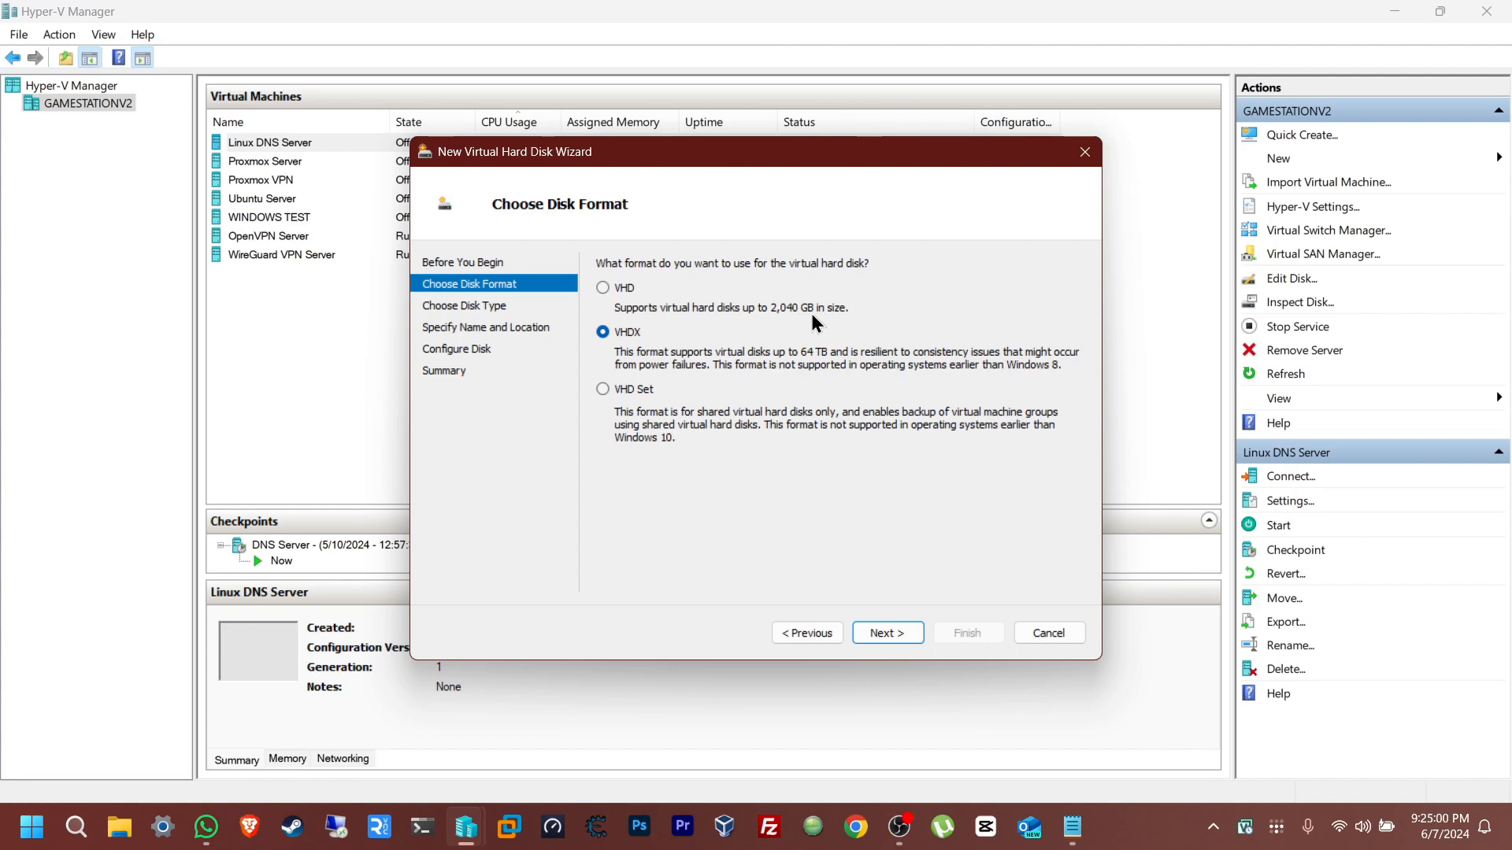
Step: Choose the VHDX format and the dynamically expanding type for the new virtual hard disk
click(627, 332)
click(894, 635)
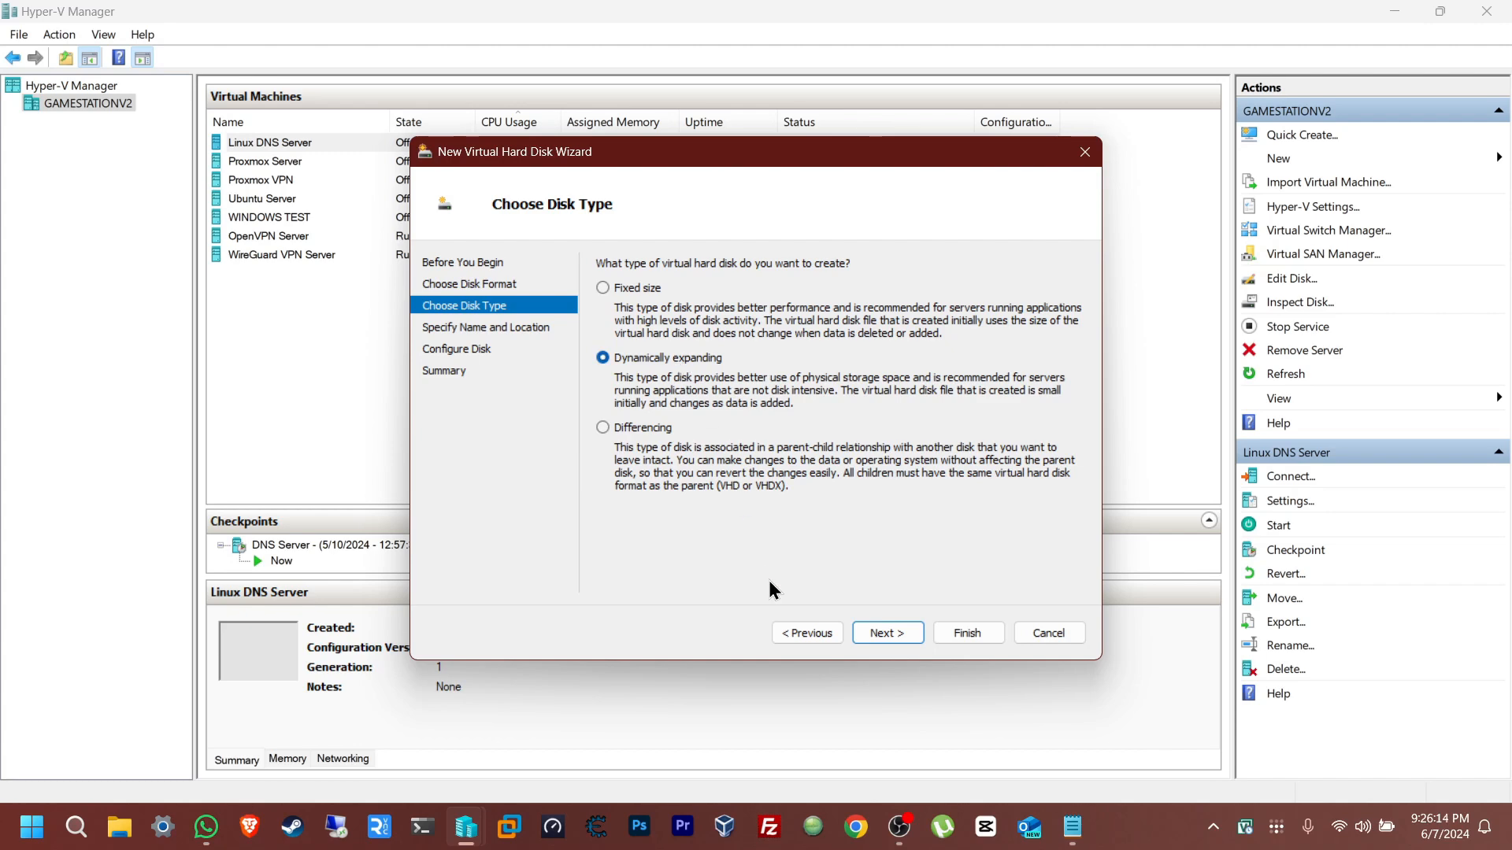
click(909, 644)
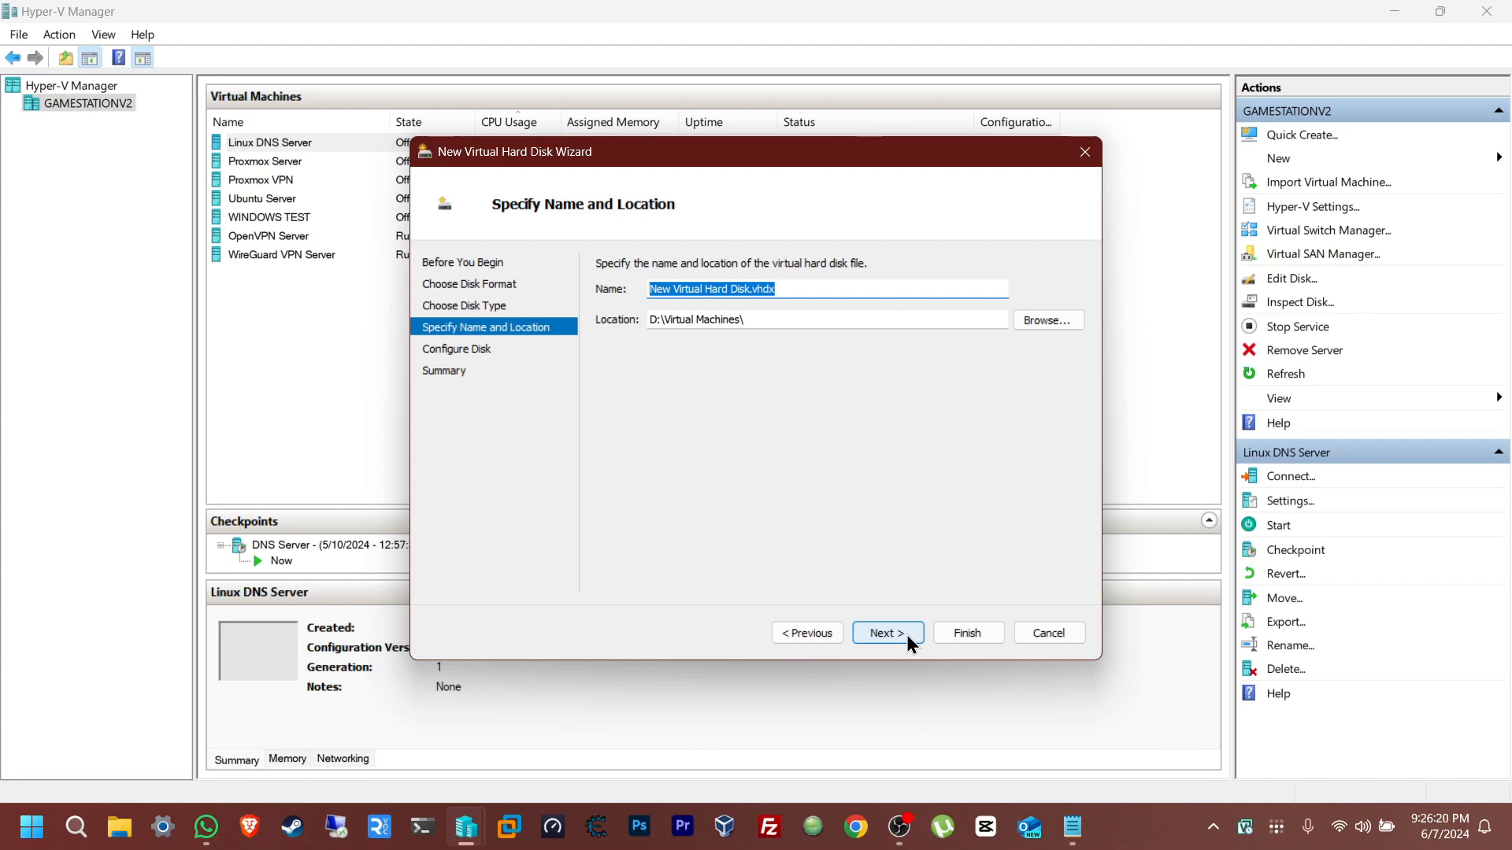
Step: Name the virtual hard disk test and set the Desktop folder as its location
text(test)
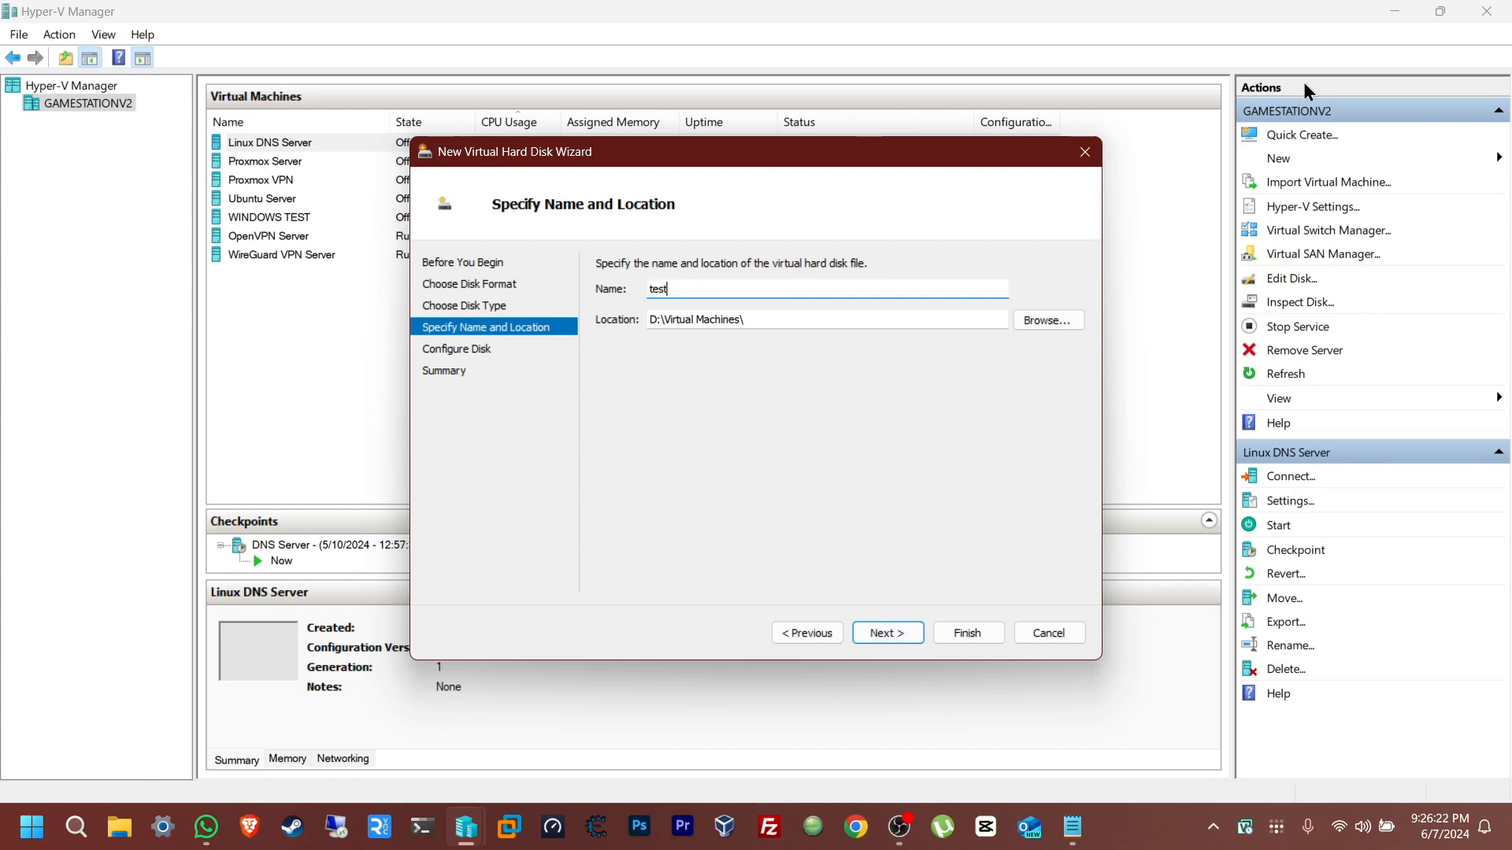
drag(901, 321, 640, 327)
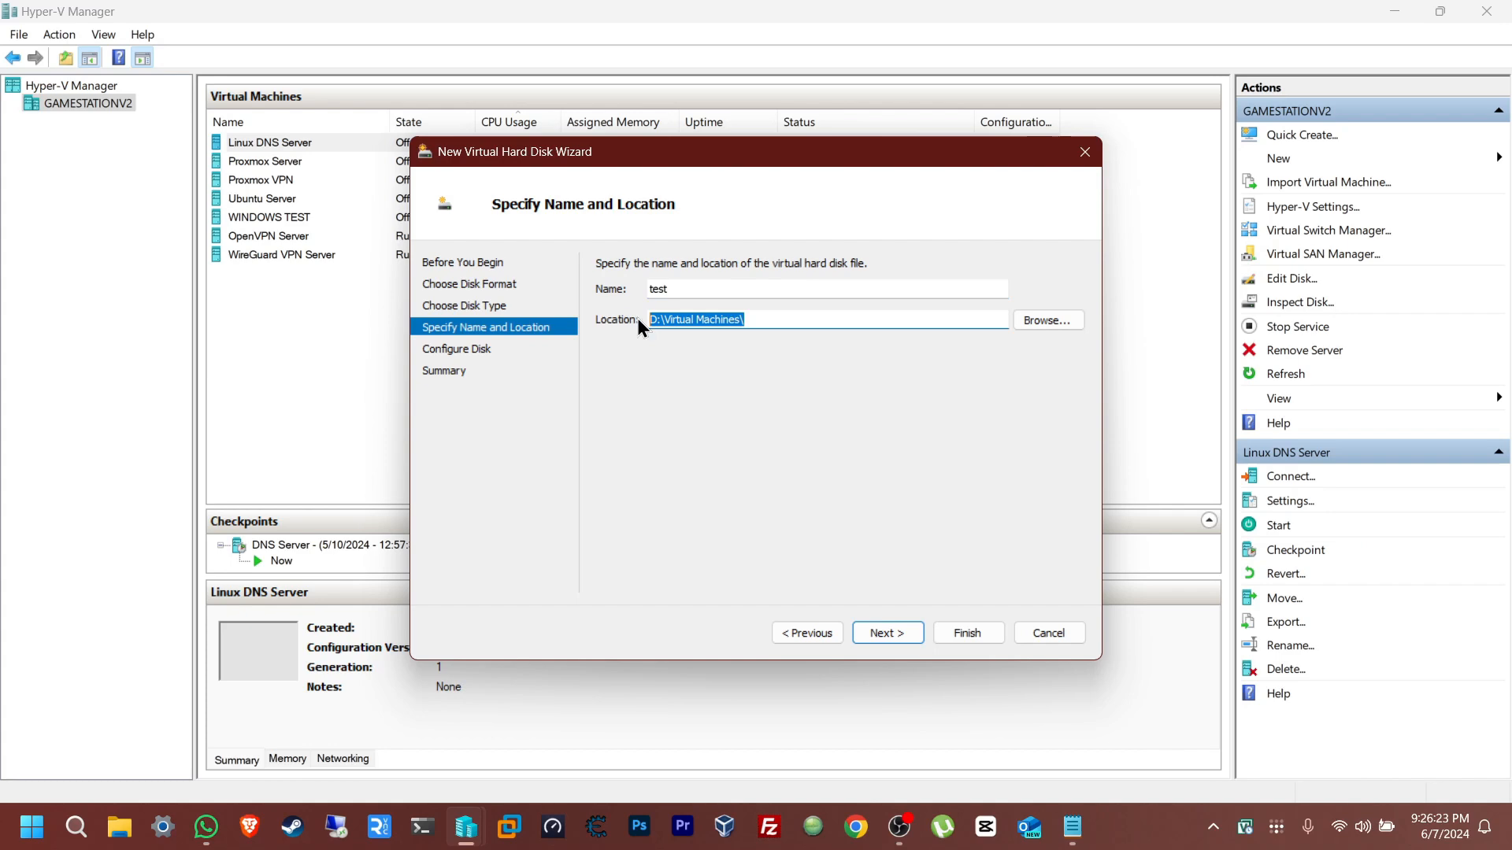
click(1016, 321)
click(477, 375)
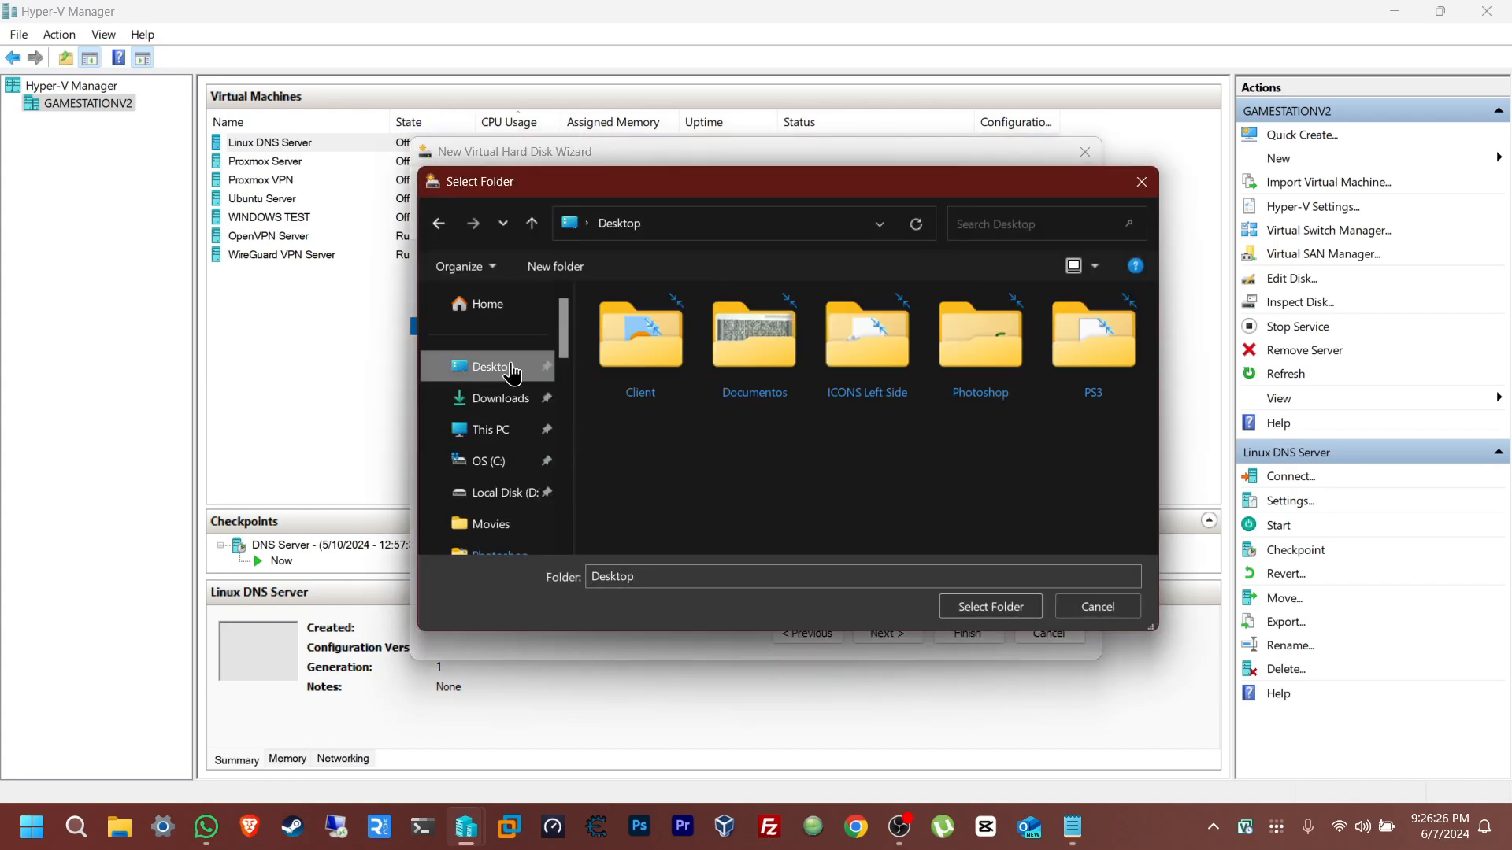
click(1005, 614)
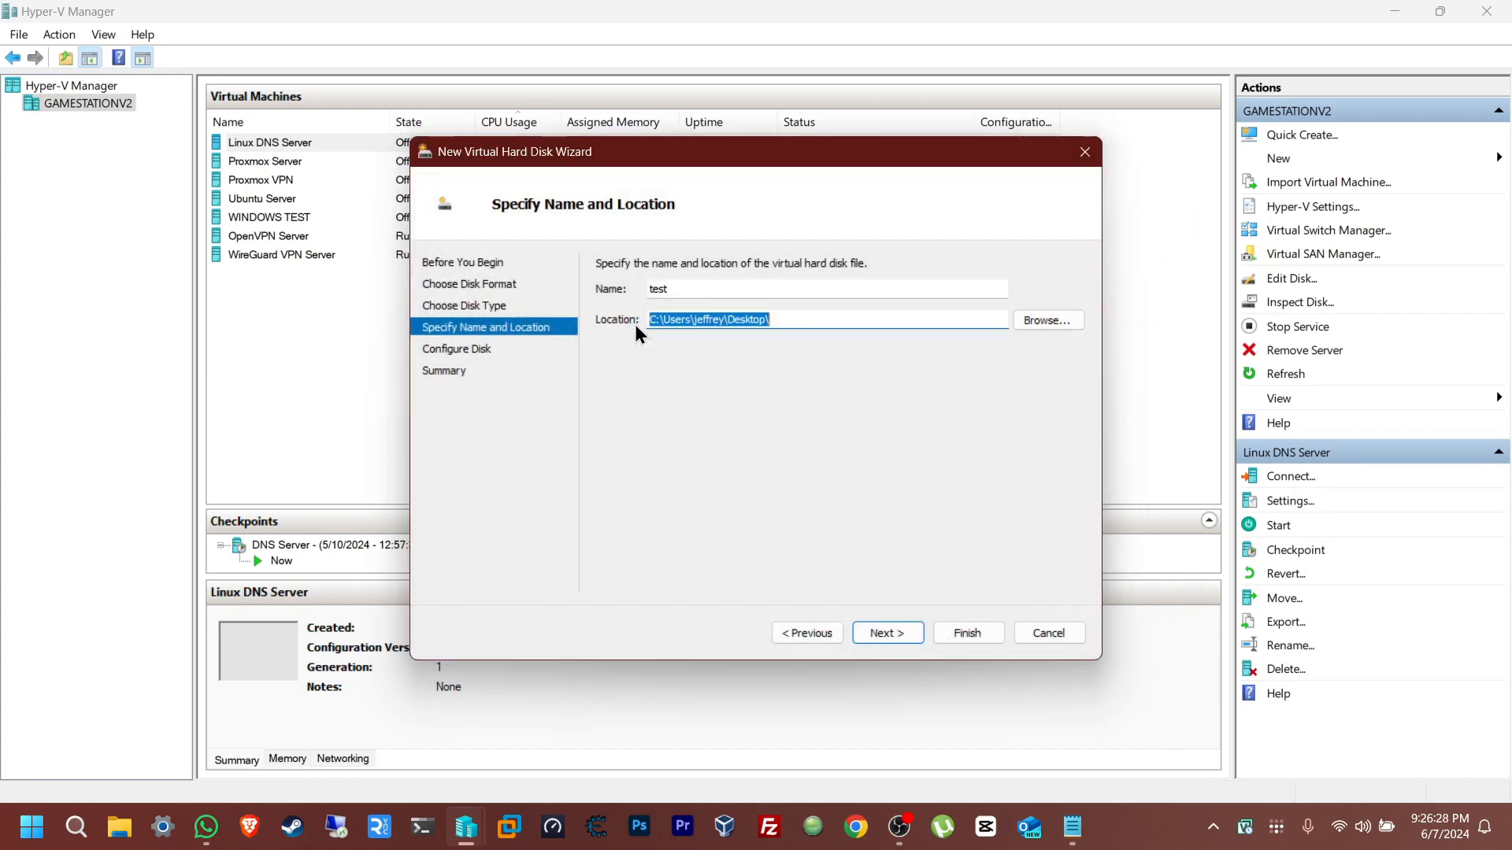
click(893, 636)
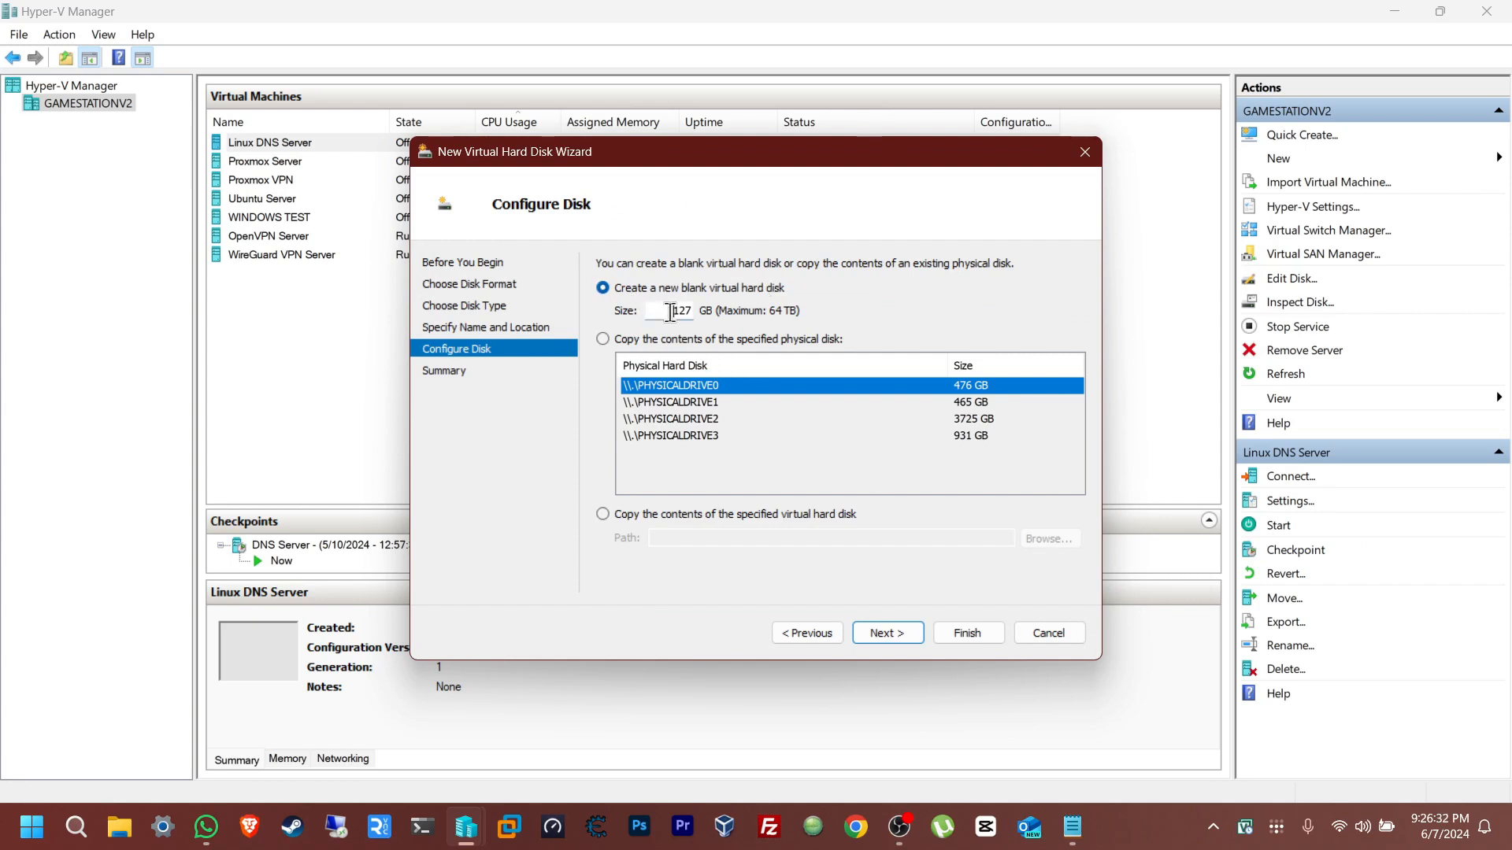
Step: Make it a new blank virtual hard disk of 25 GB and finish creating it
double_click(675, 312)
text(25)
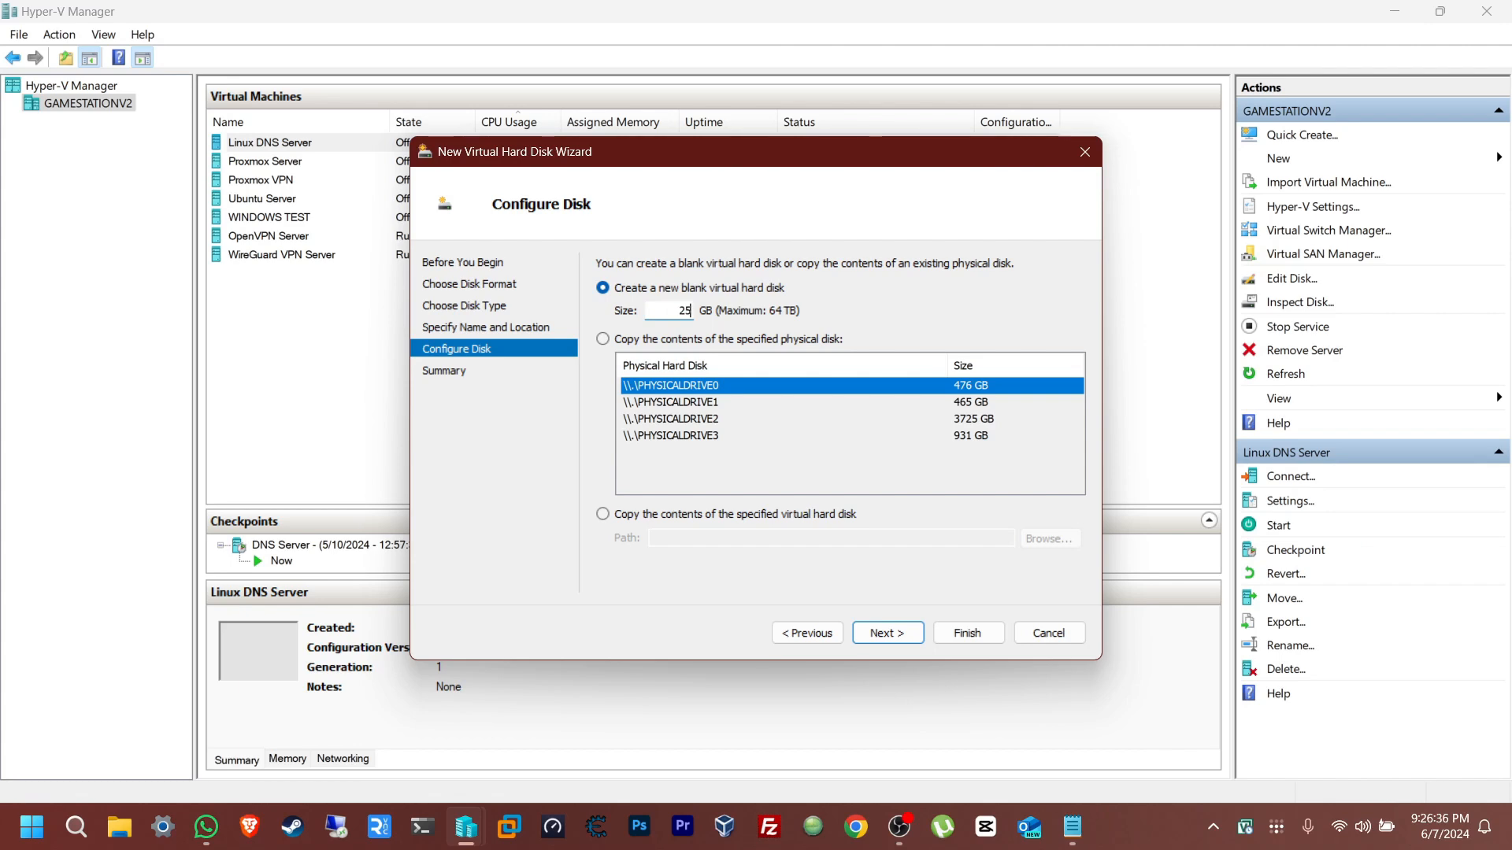
click(888, 641)
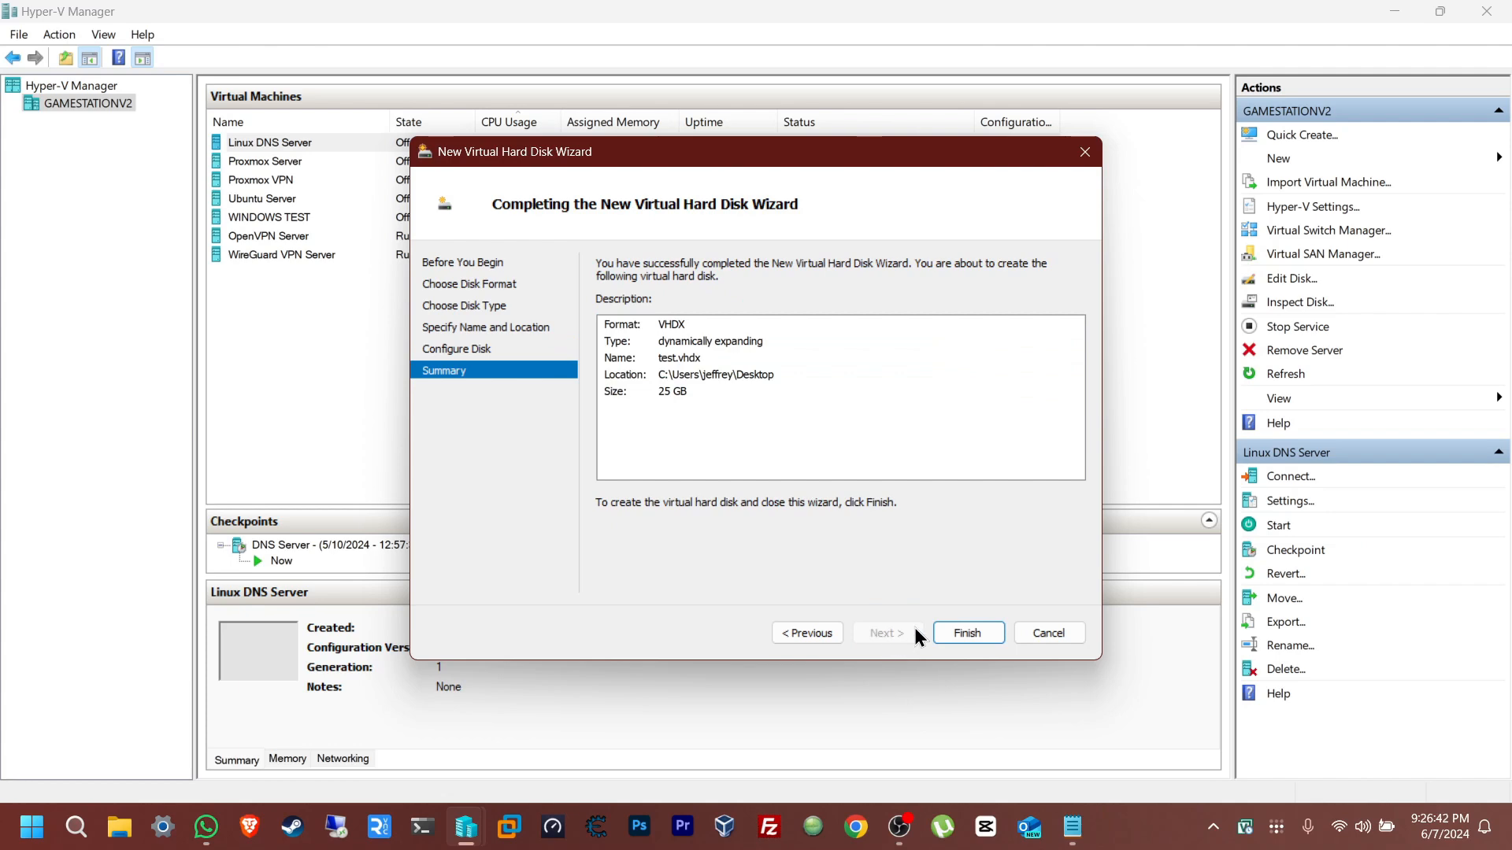
click(967, 636)
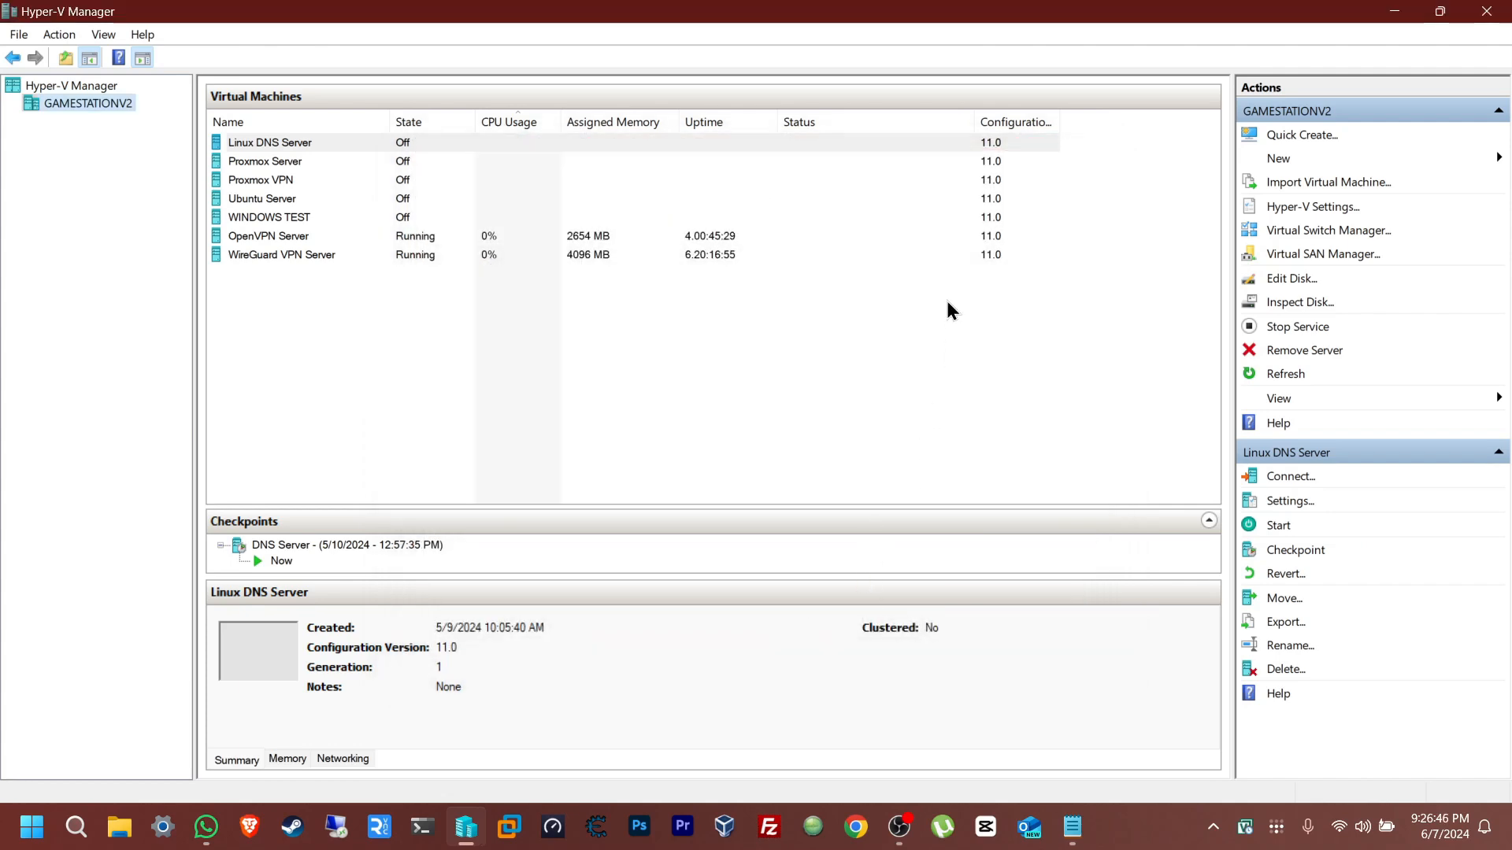
Step: Minimize Hyper-V Manager and move the test.vhdx file to an empty area above the wallpaper logo on the desktop
click(1395, 17)
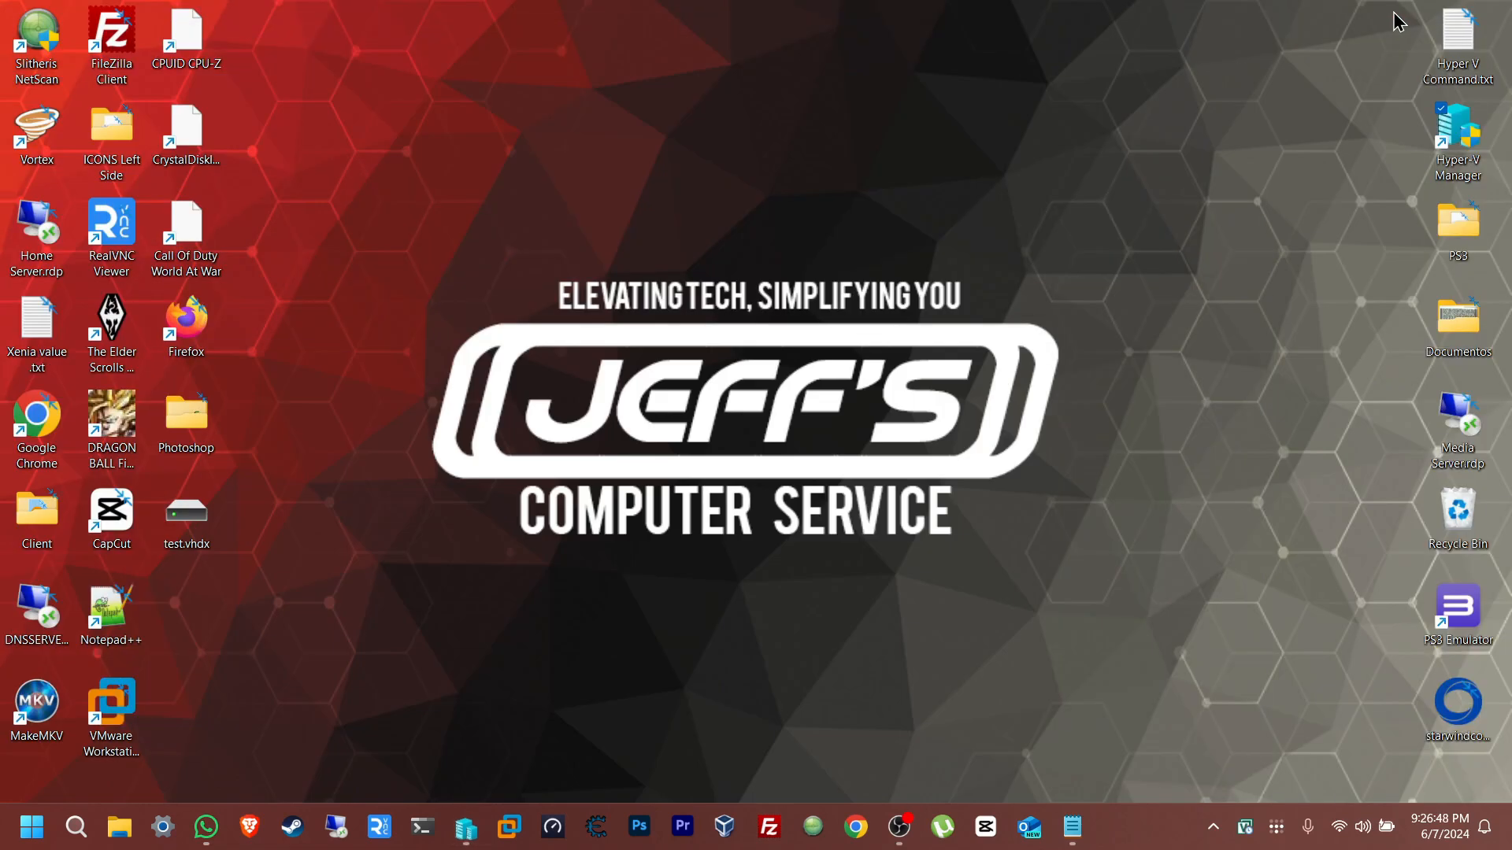
drag(179, 535, 642, 224)
click(764, 242)
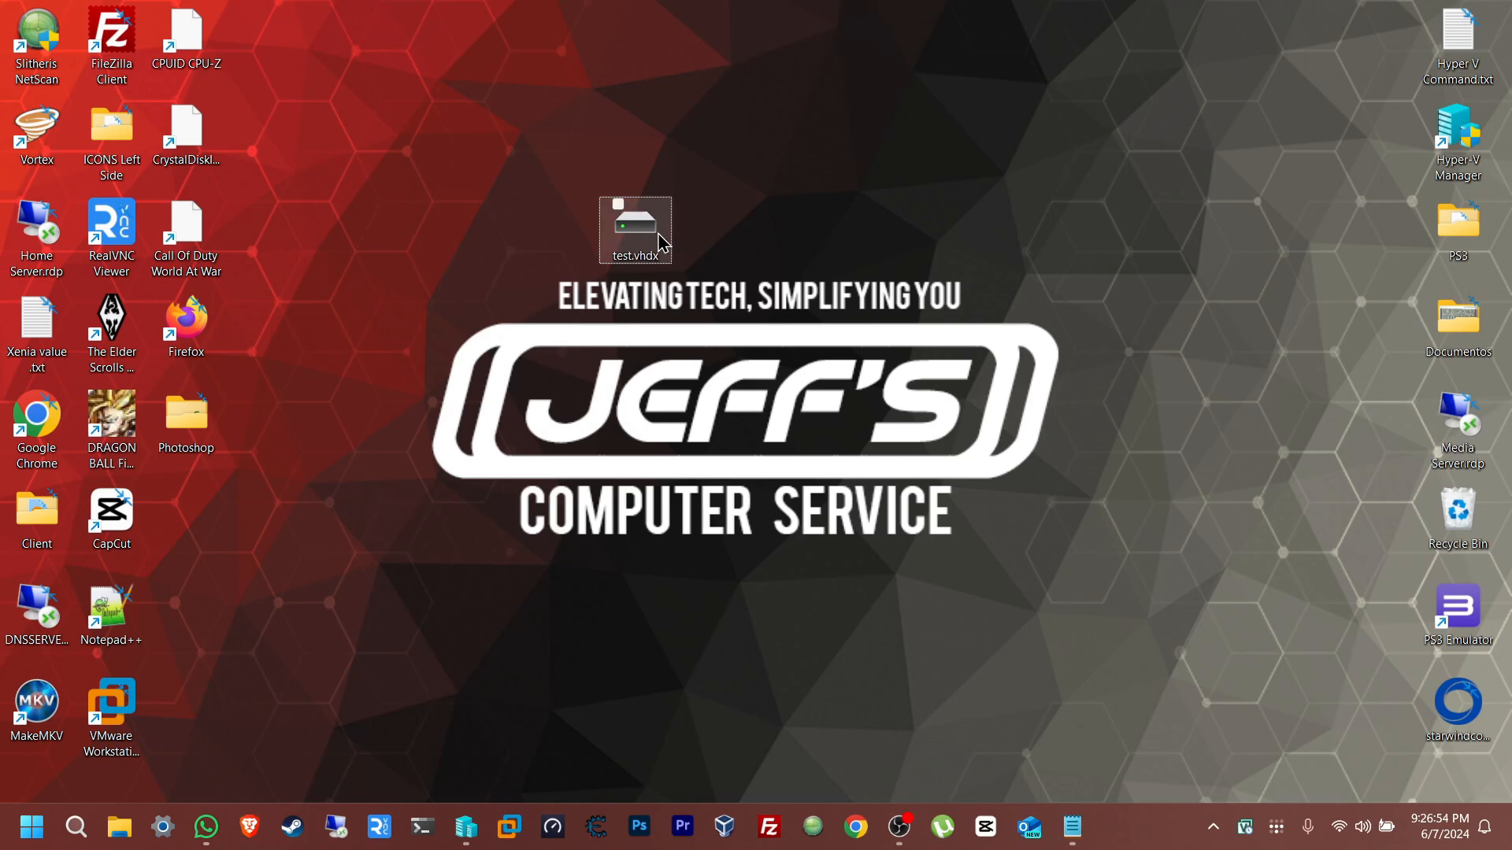
Step: Try to mount the test.vhdx disk image from the desktop and dismiss the resulting message
mouse_move(664, 244)
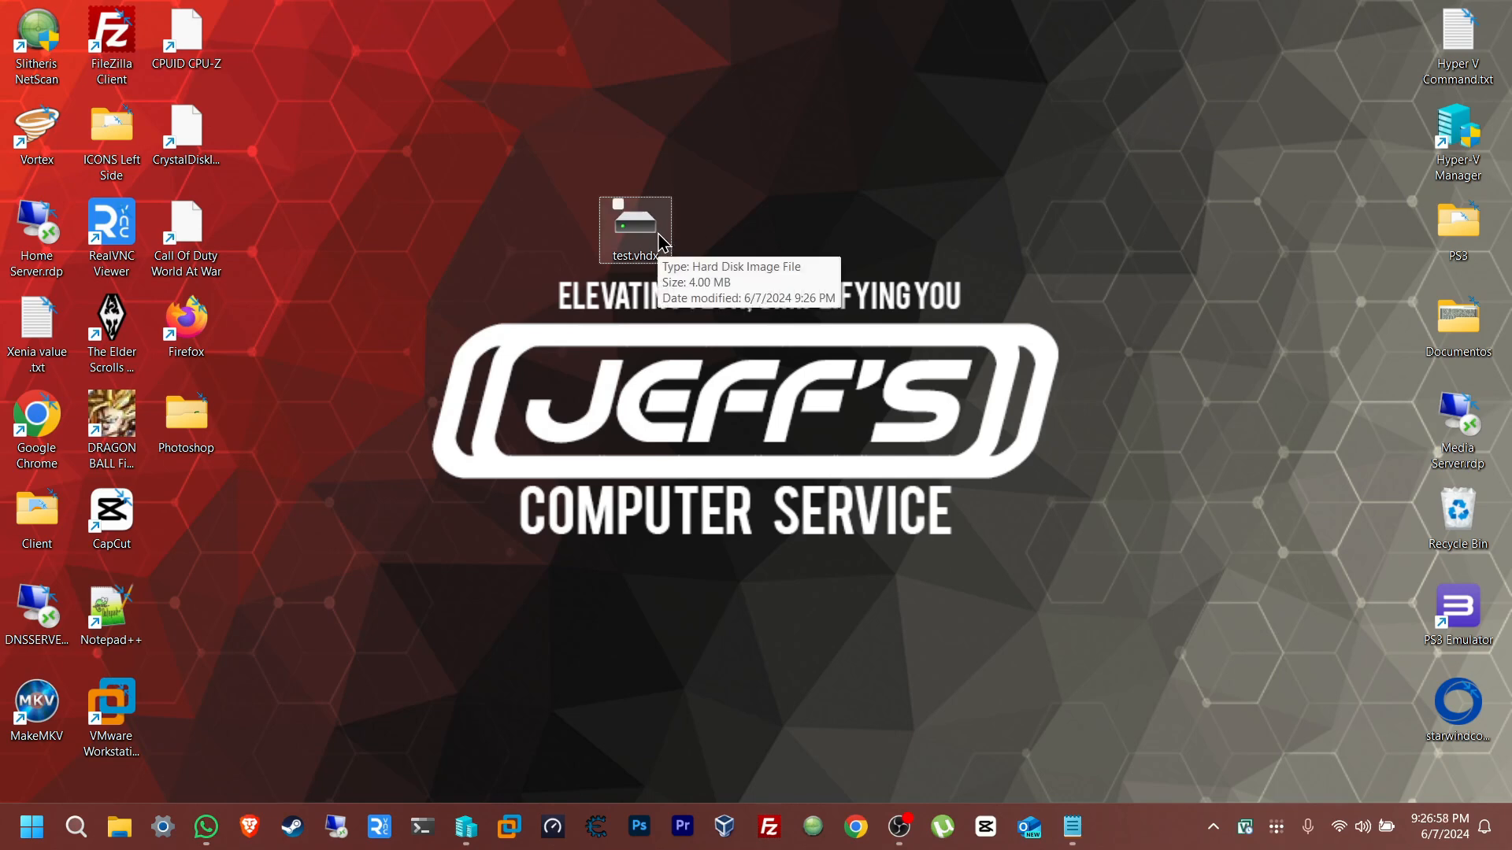
double_click(664, 244)
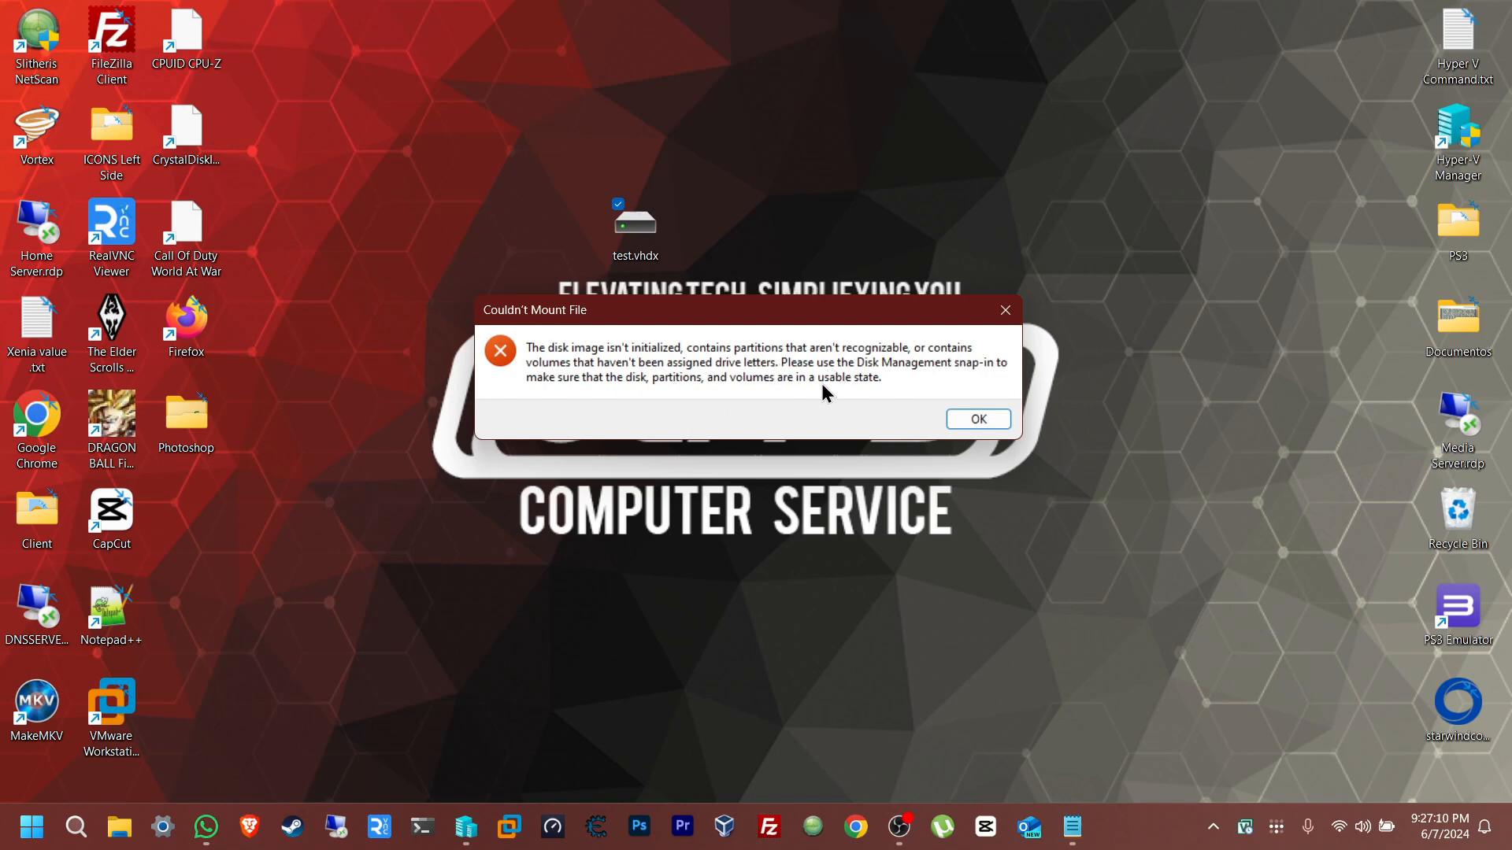
click(979, 420)
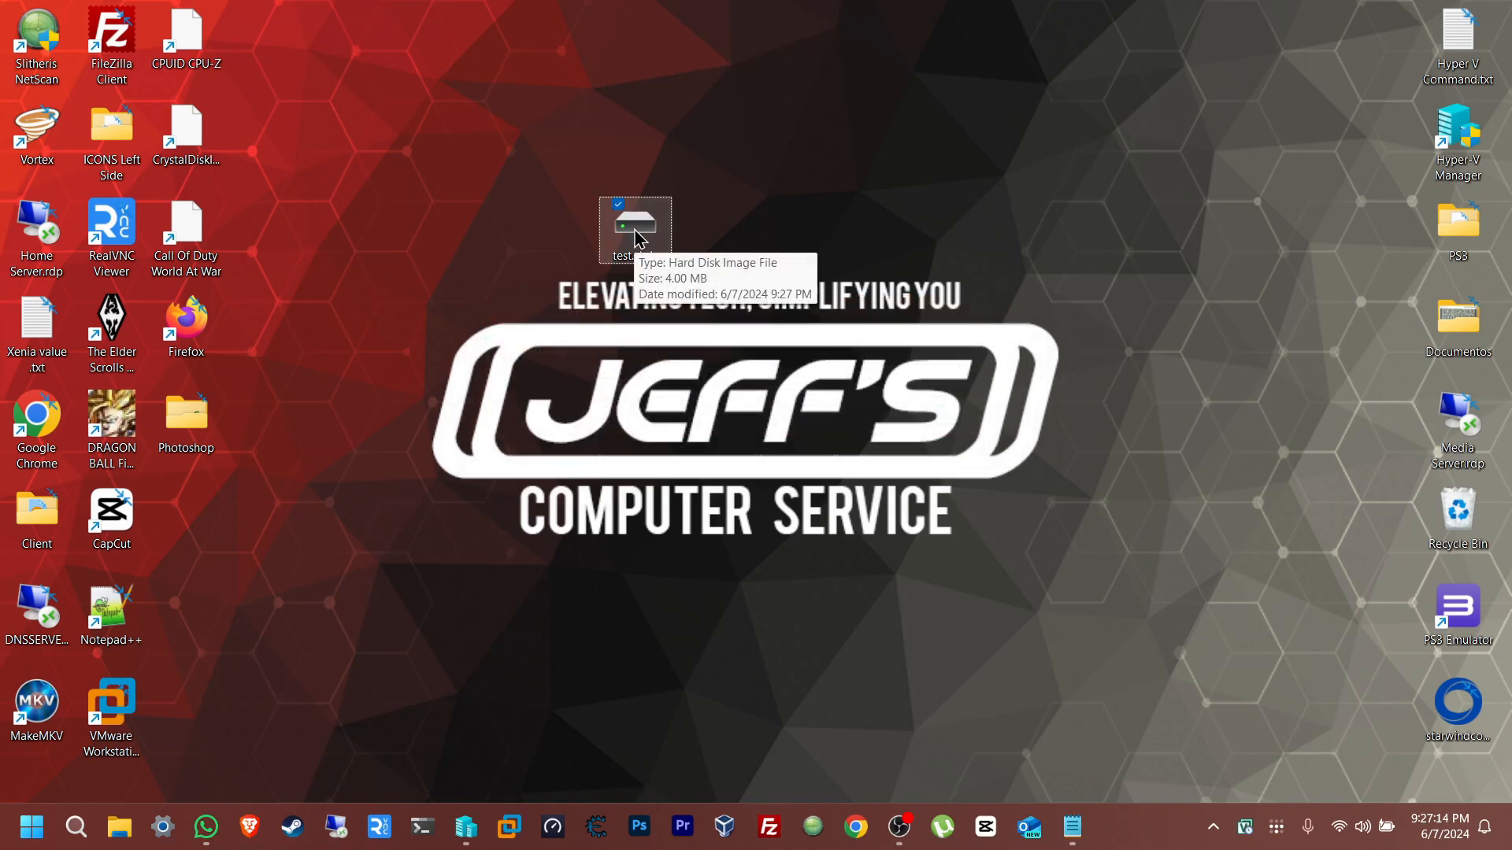
Step: Switch to Disk Management and initialize Disk 4 with the GPT (GUID Partition Table) partition style
right_click(26, 835)
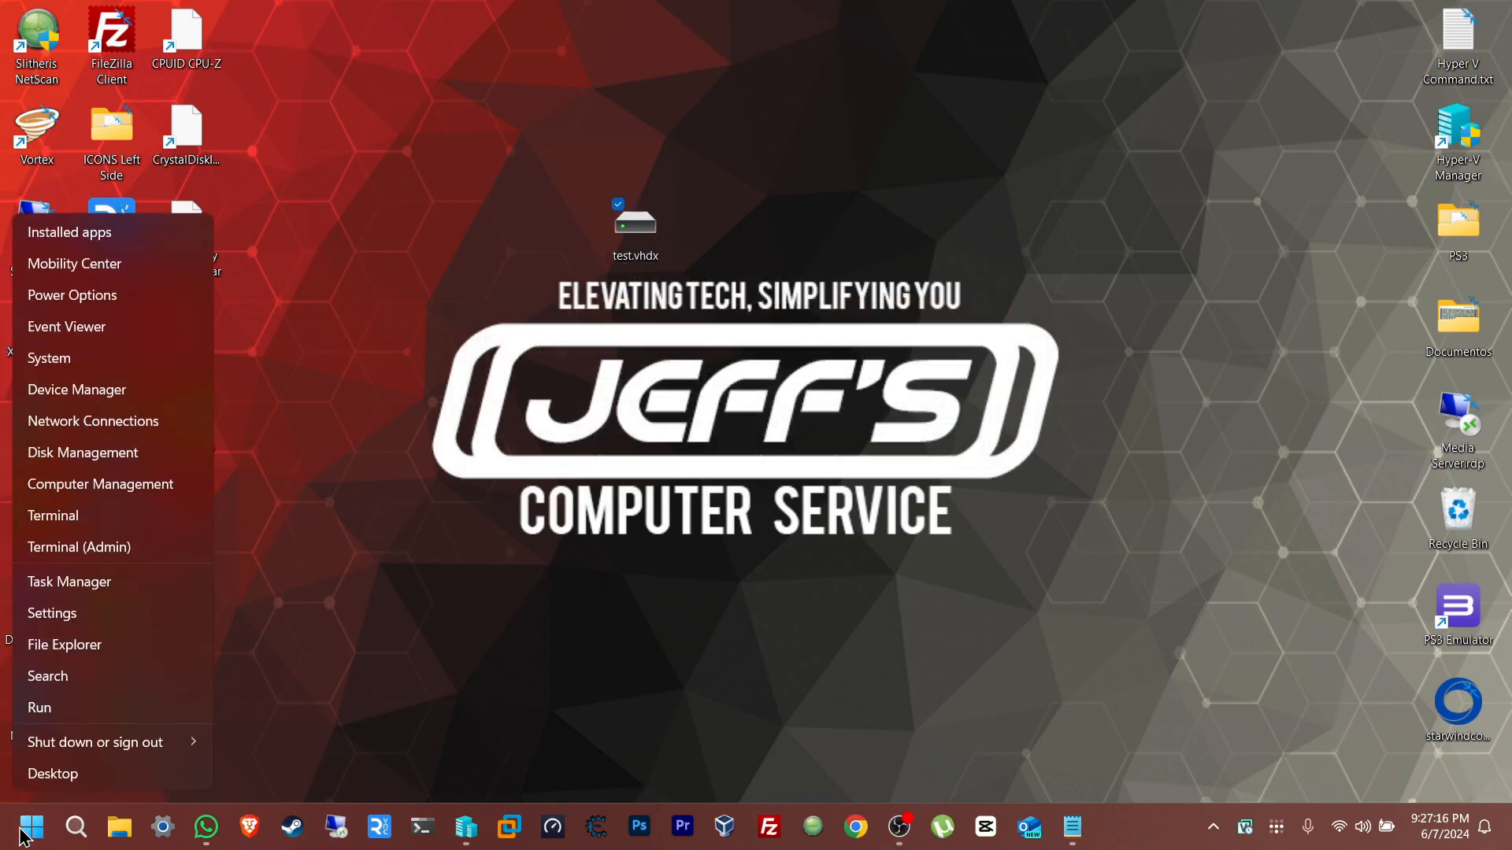
click(79, 453)
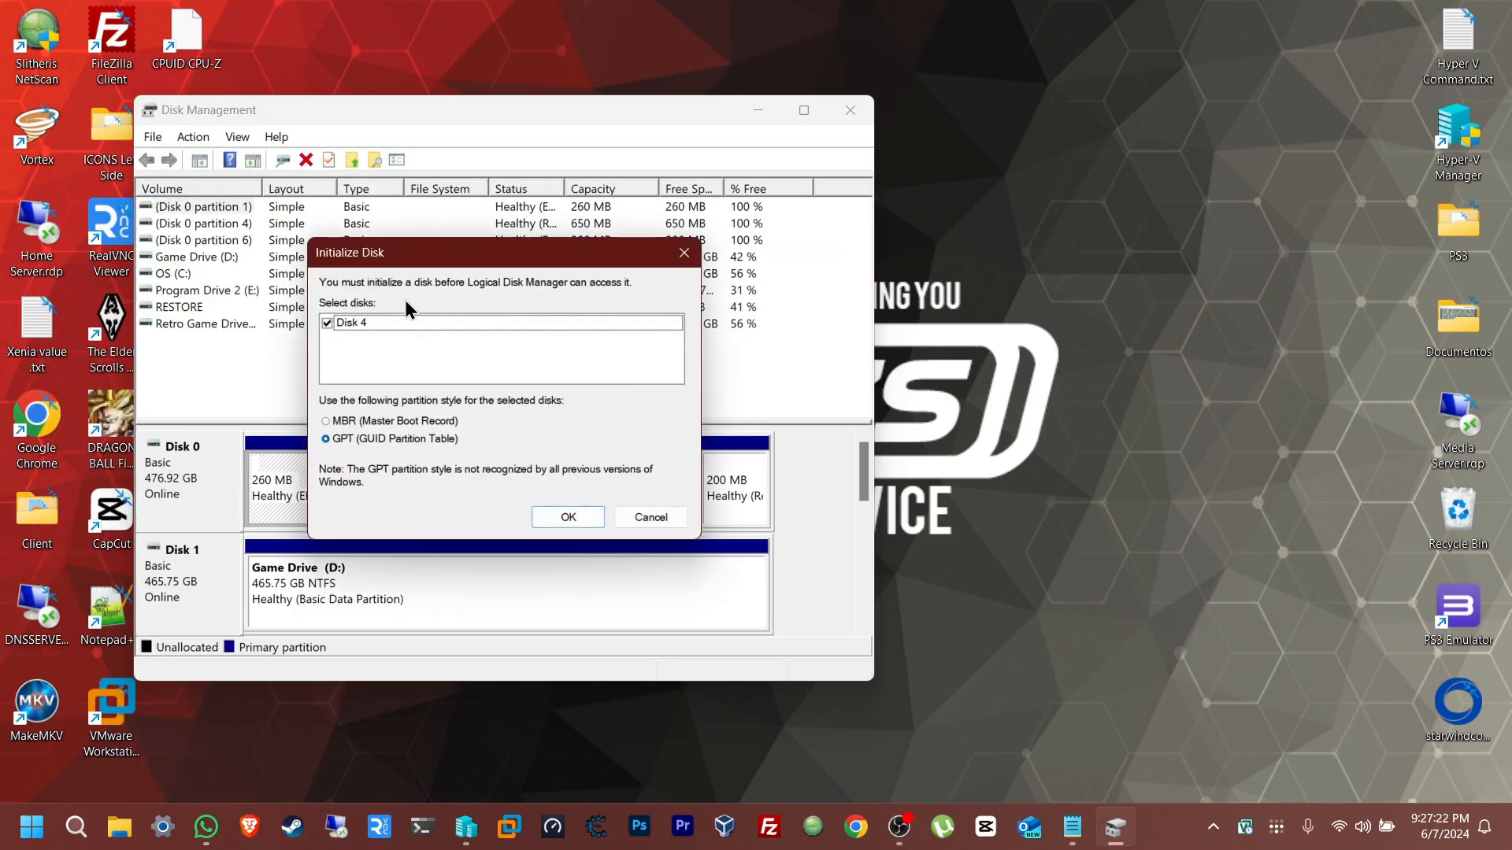
drag(363, 256, 404, 252)
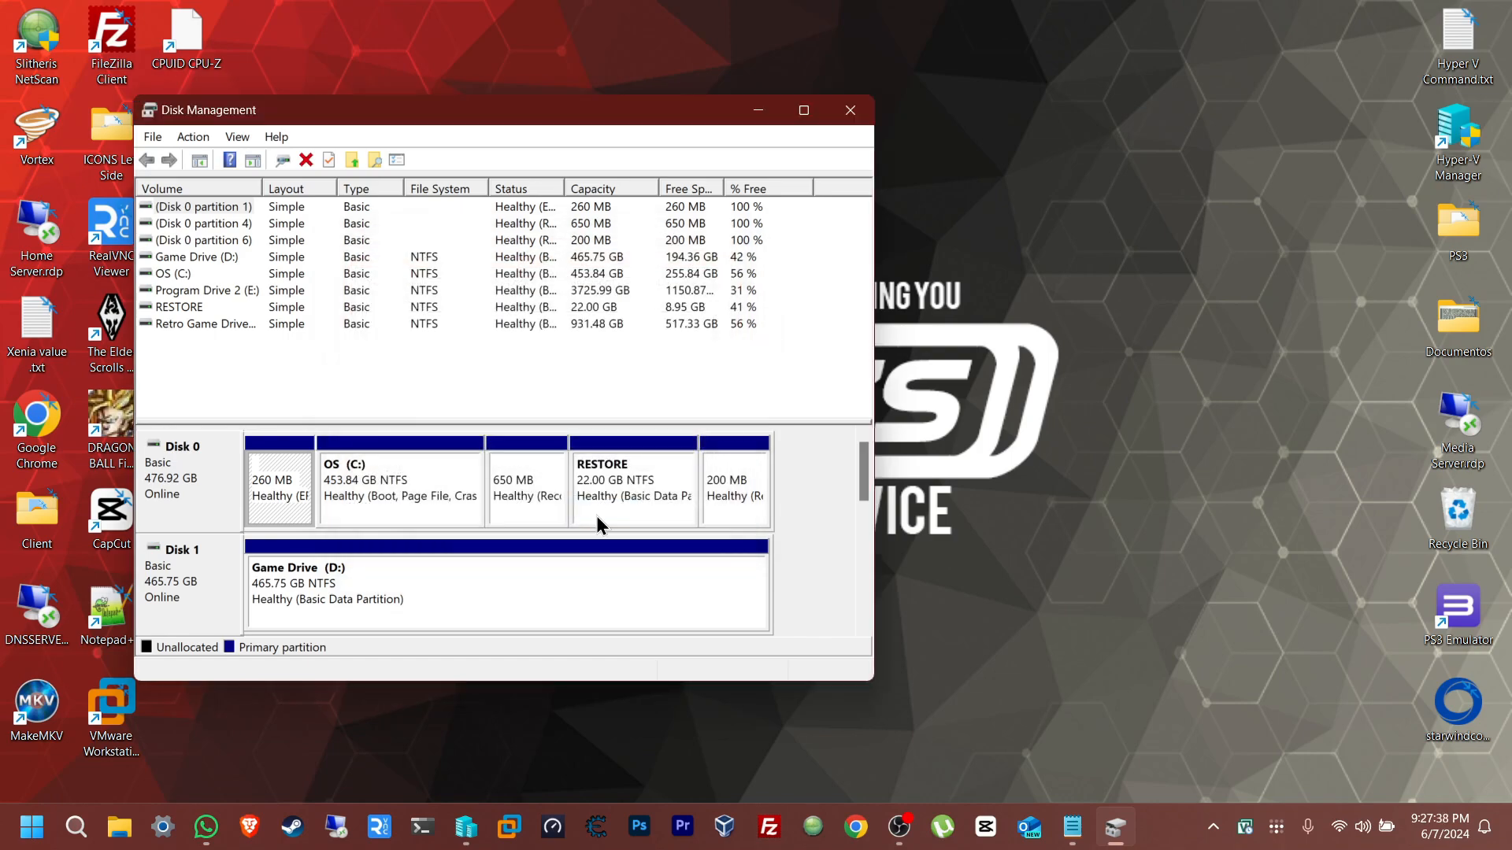
Step: Maximize Disk Management to examine the disk list, and check the drives under This PC in File Explorer
click(802, 111)
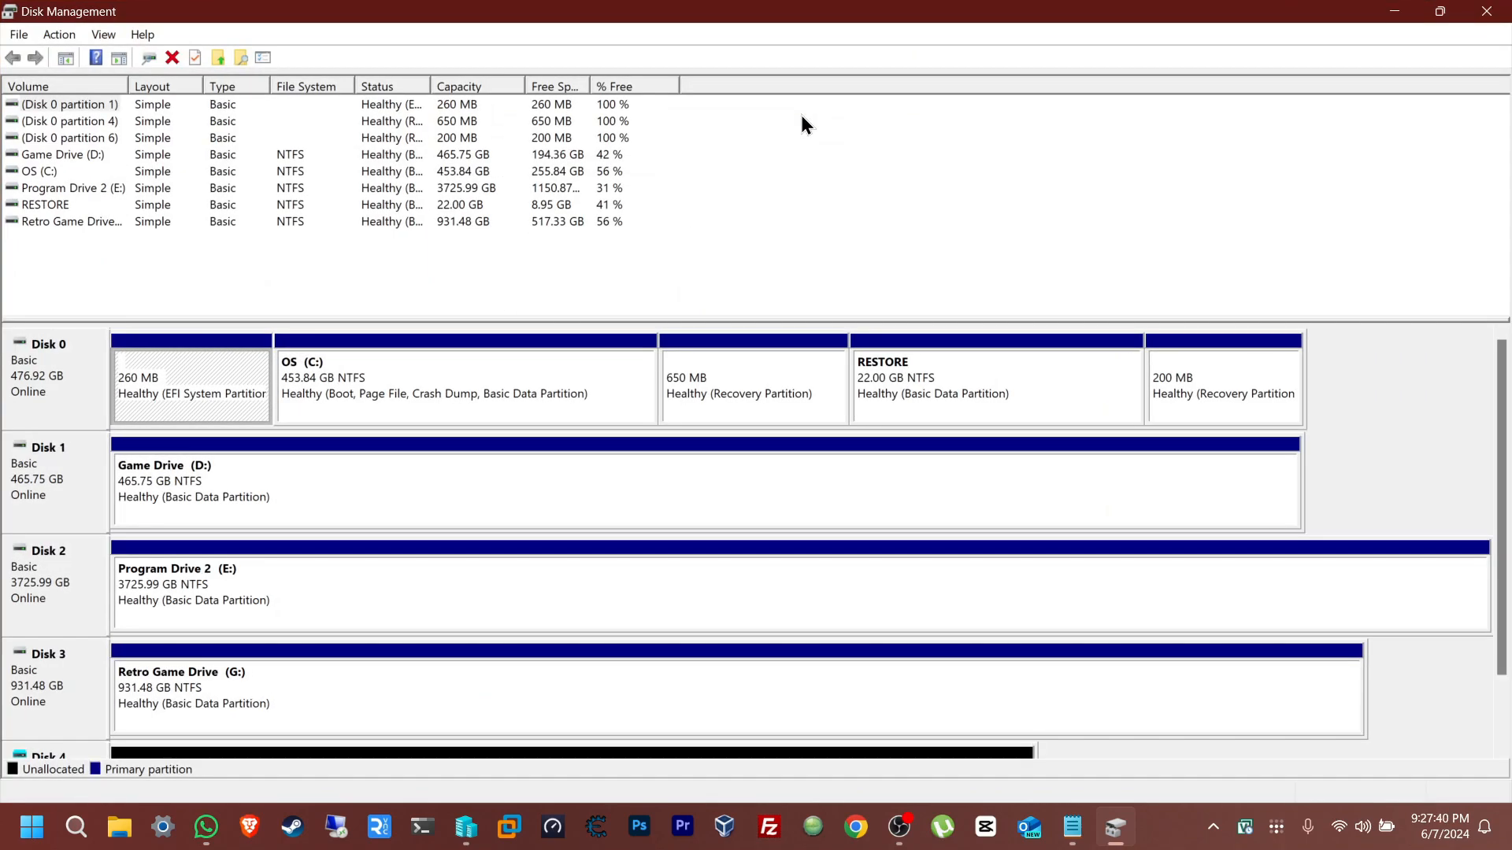
scroll(1500, 388, down, 1)
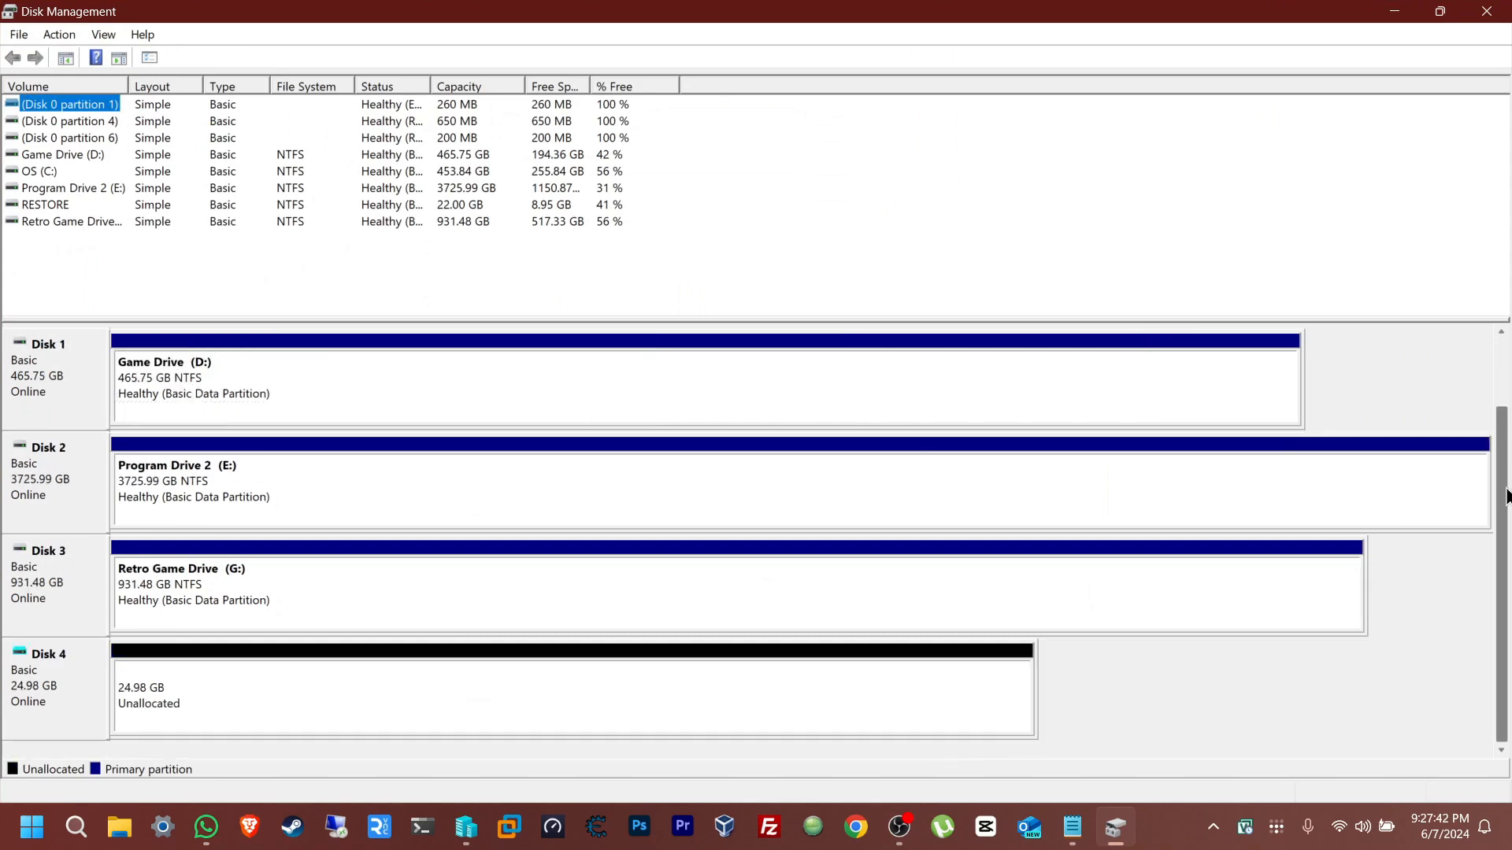
scroll(1039, 729, up, 1)
double_click(1039, 729)
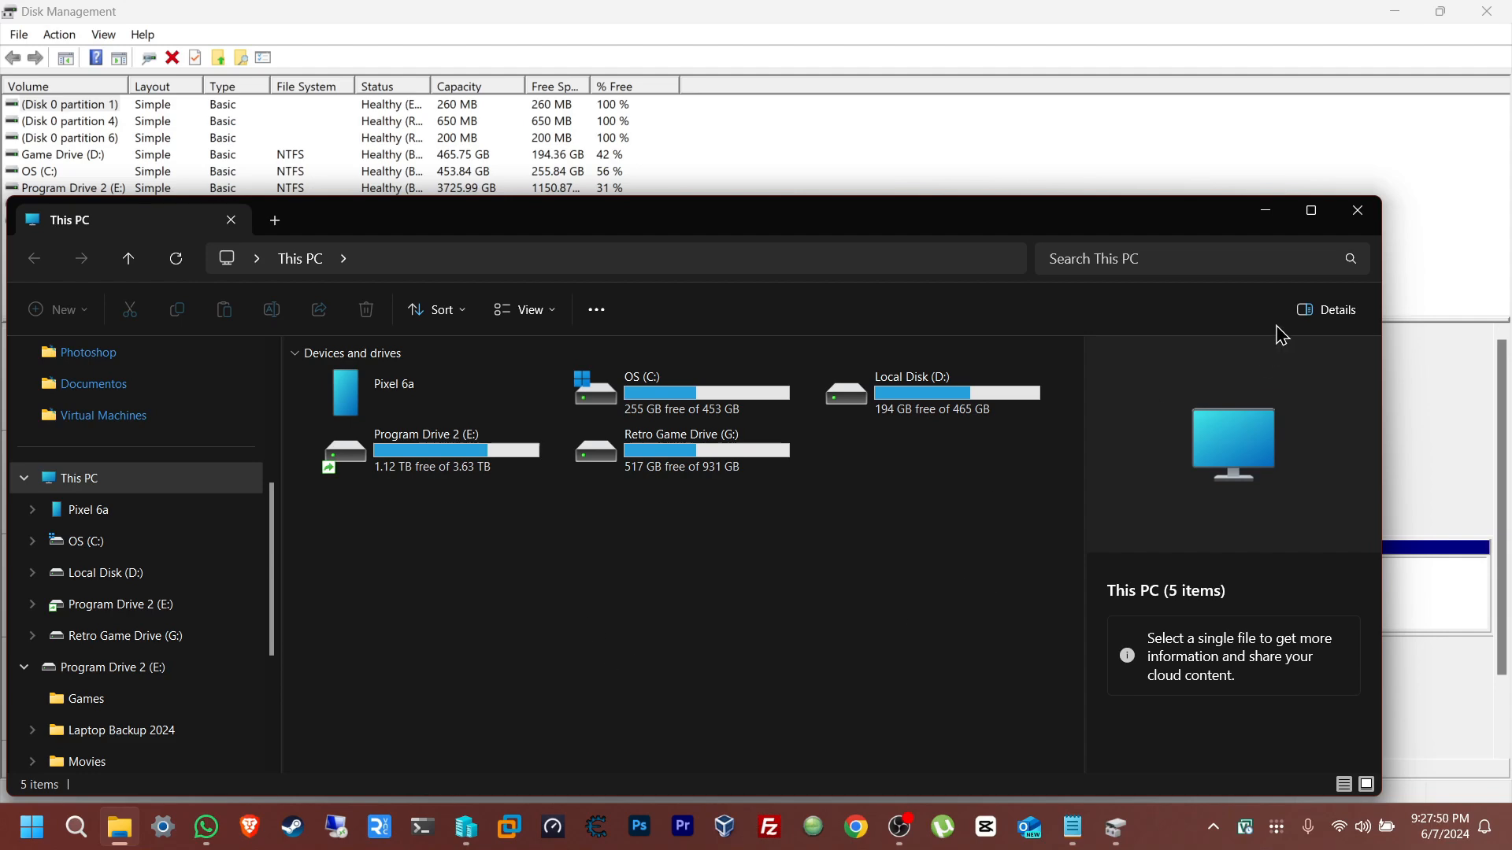
click(1269, 221)
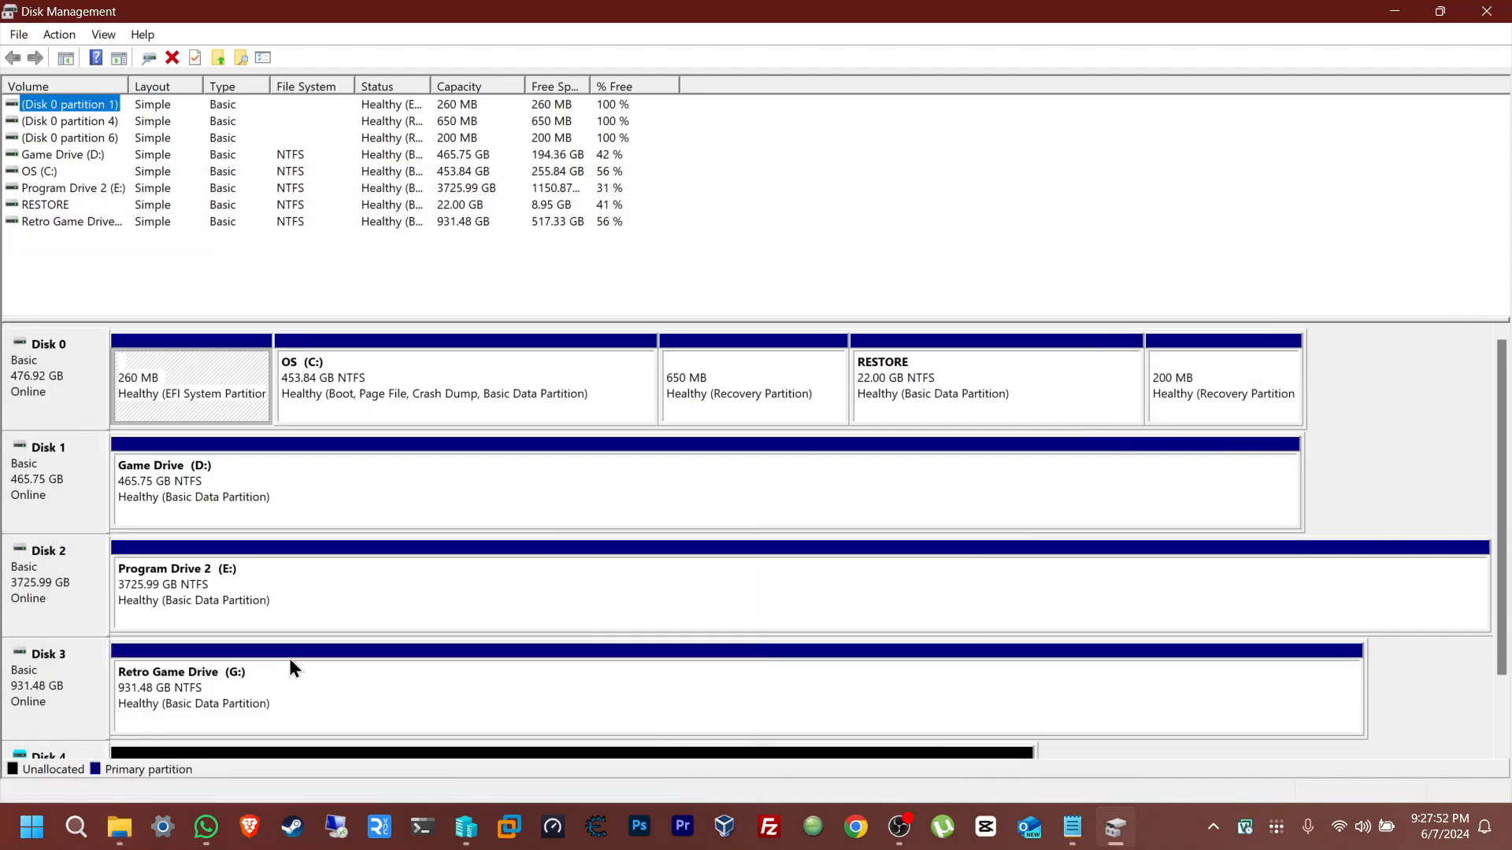
Step: Start a new simple volume in Disk 4's unallocated space, using the full size of 25582 MB
drag(1505, 484, 1501, 603)
click(278, 715)
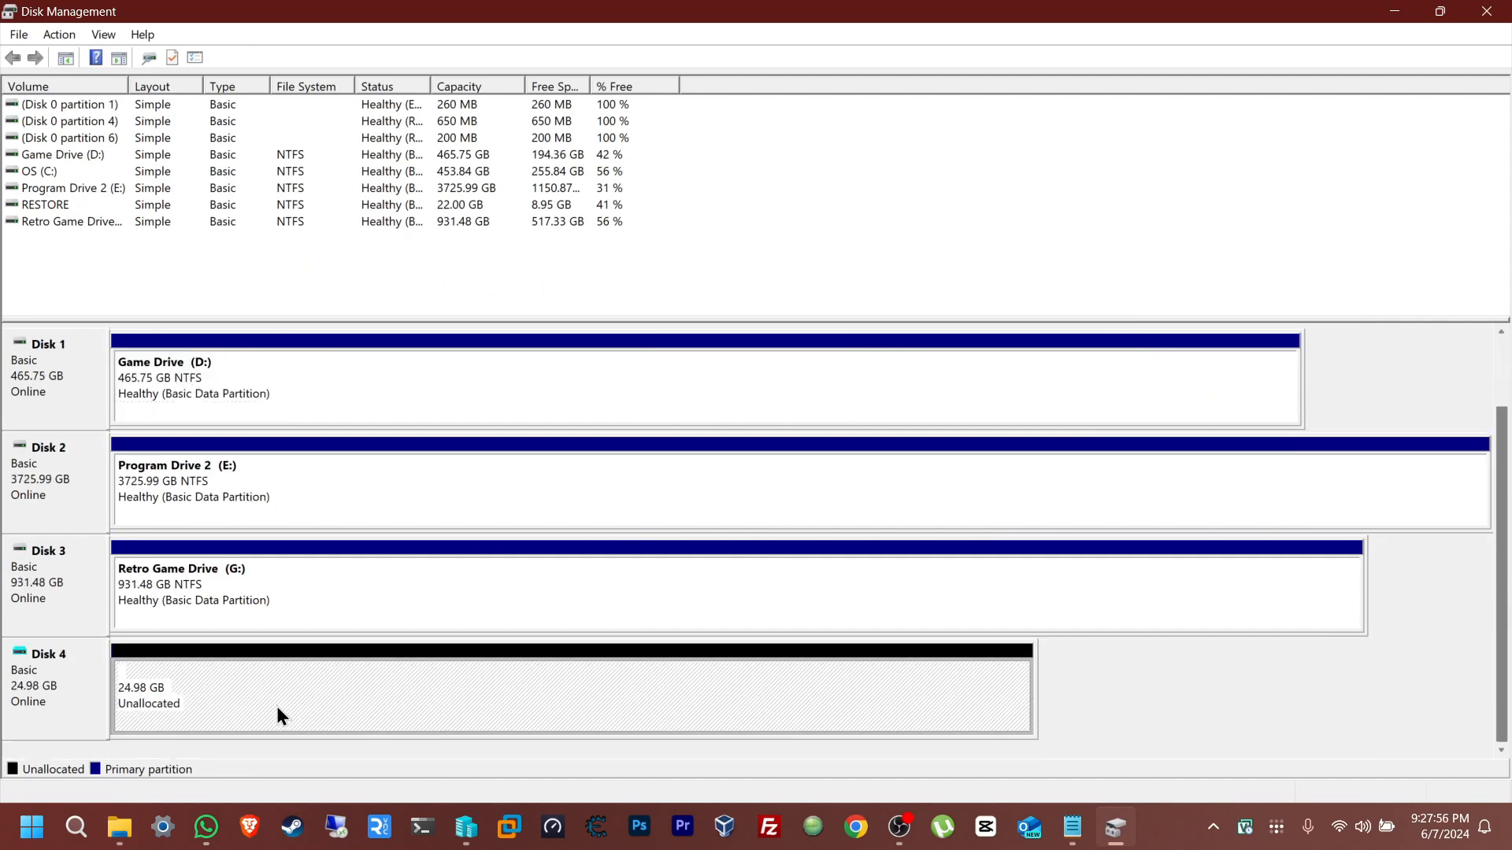
right_click(277, 715)
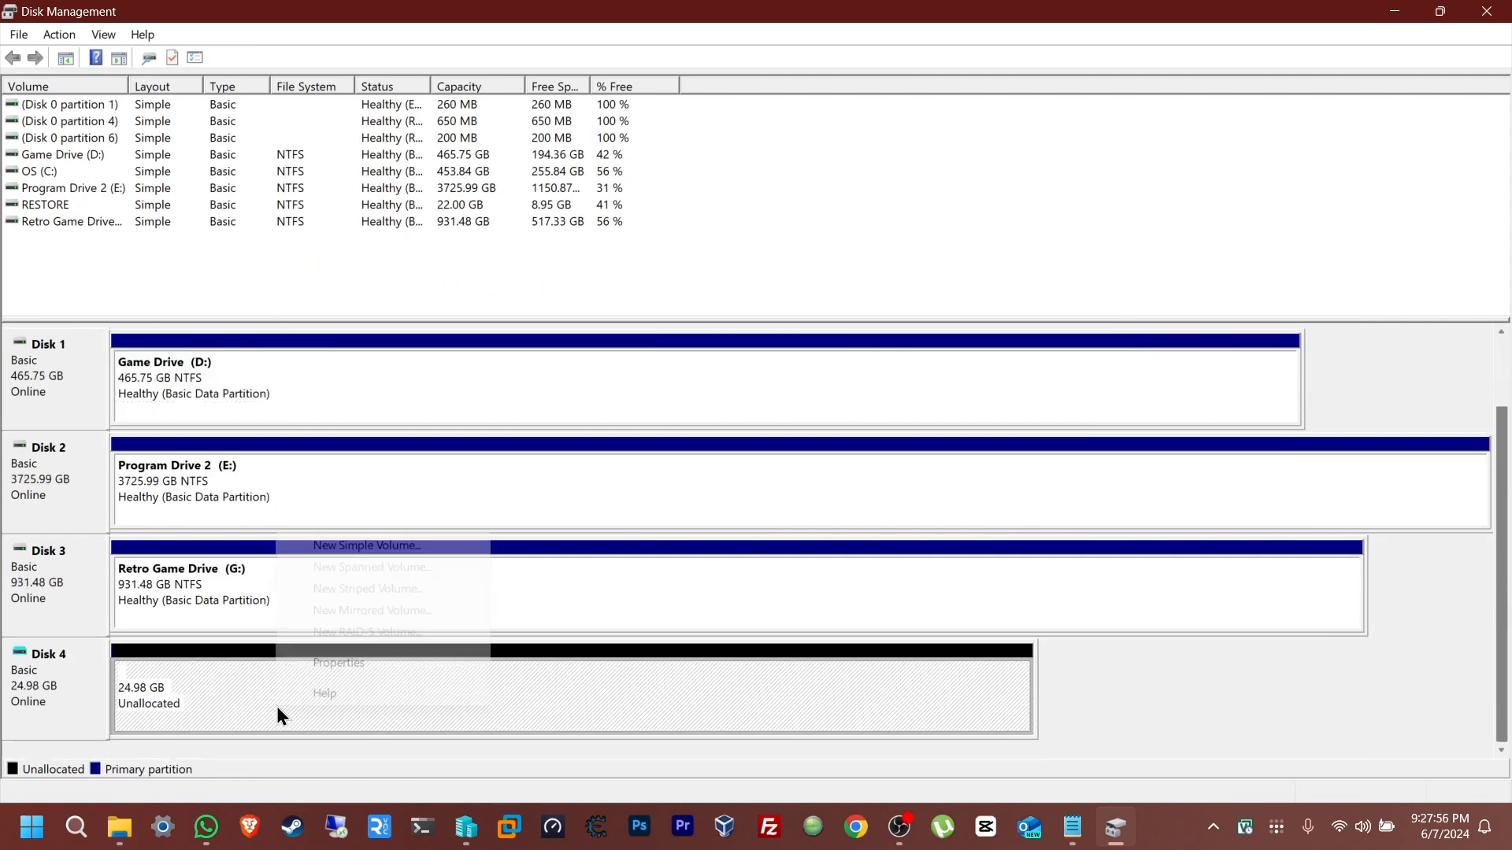
click(371, 545)
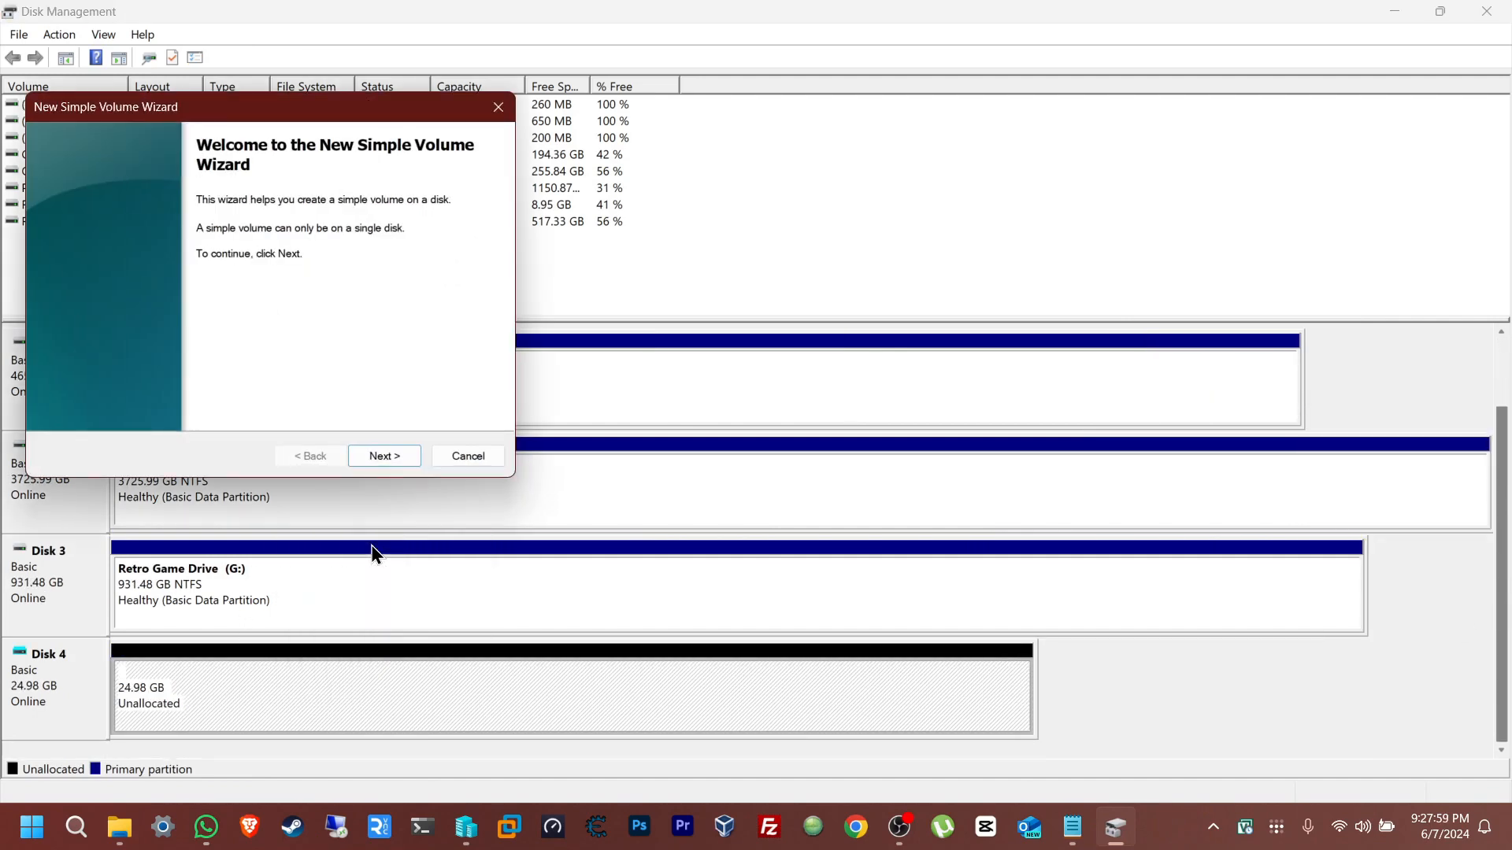
click(392, 457)
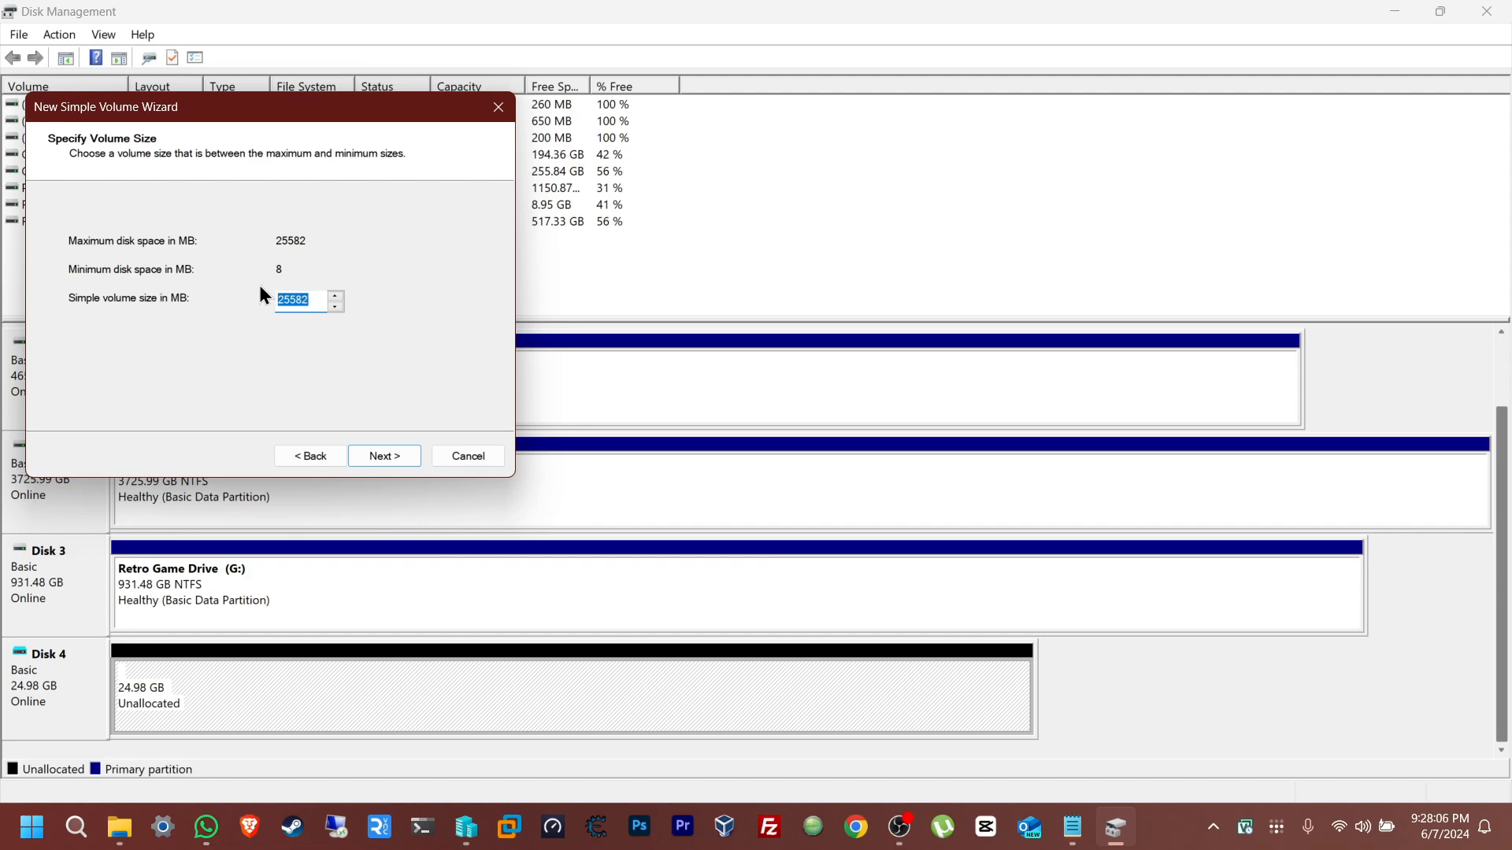
click(399, 456)
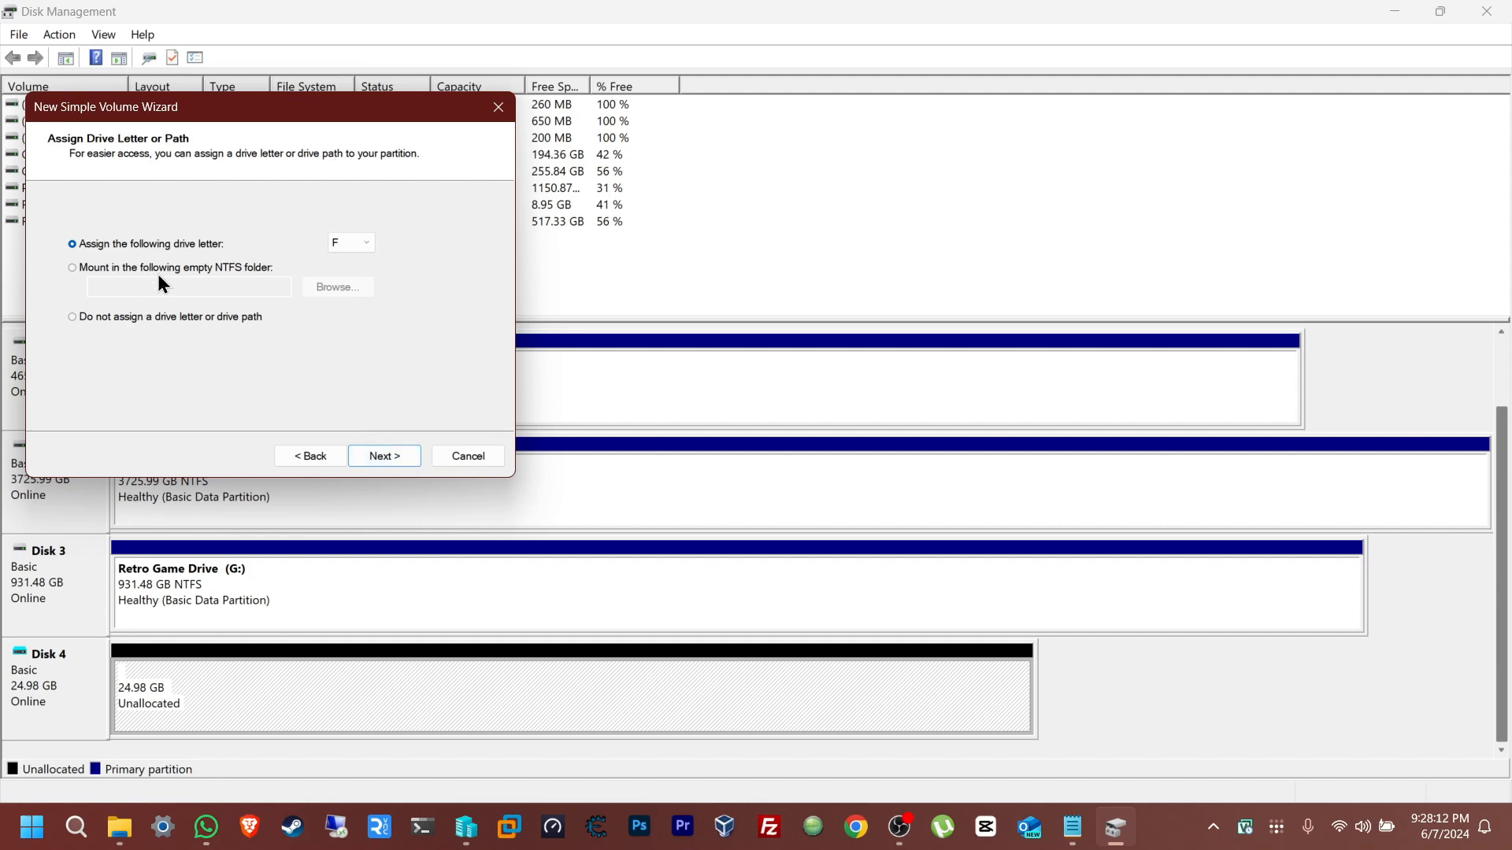
Step: Assign drive letter J to the new volume and continue to the format settings
click(362, 244)
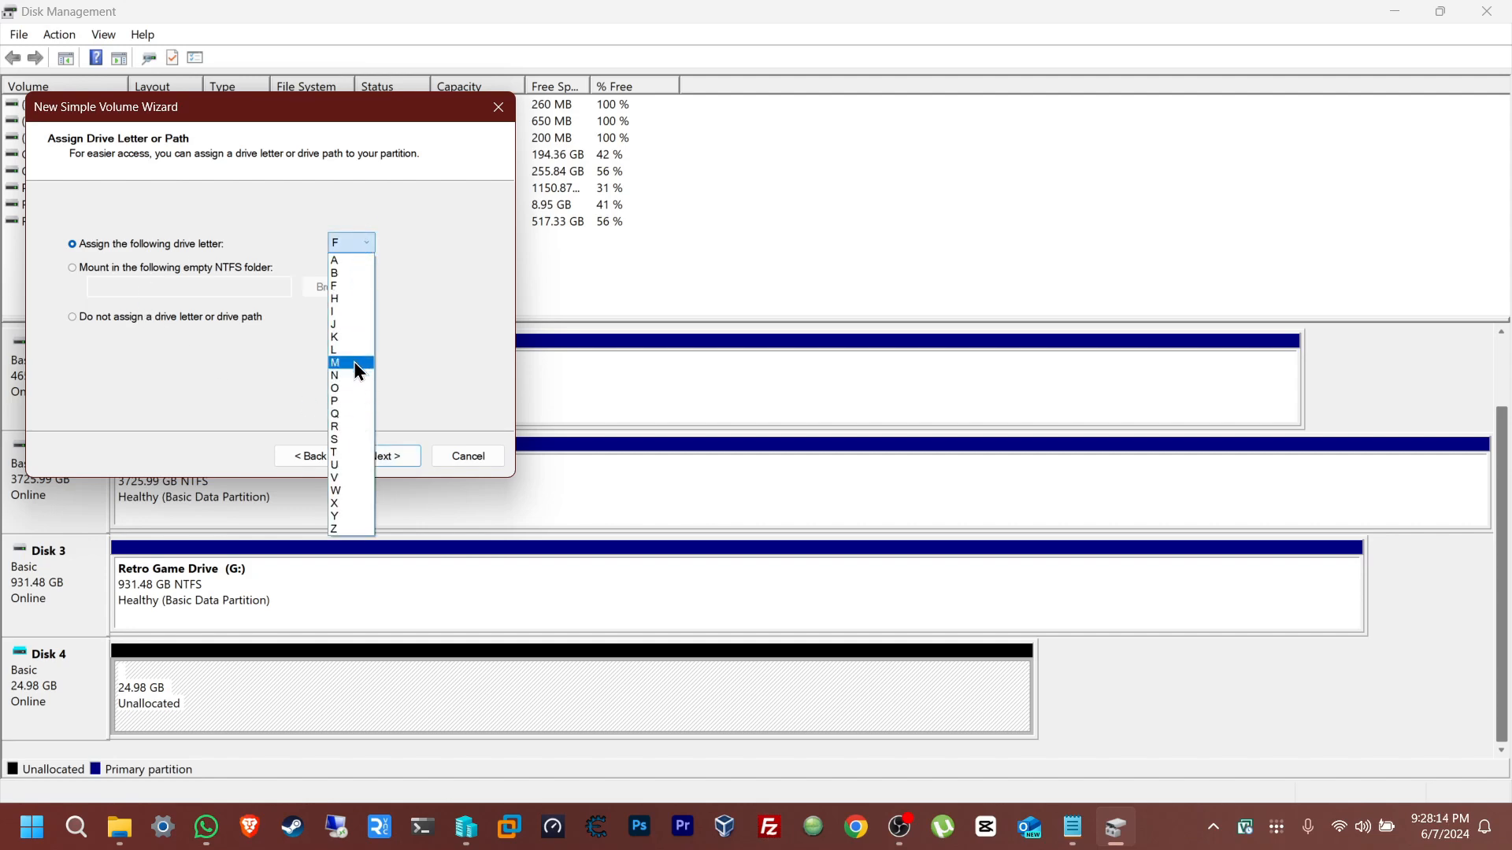
click(348, 324)
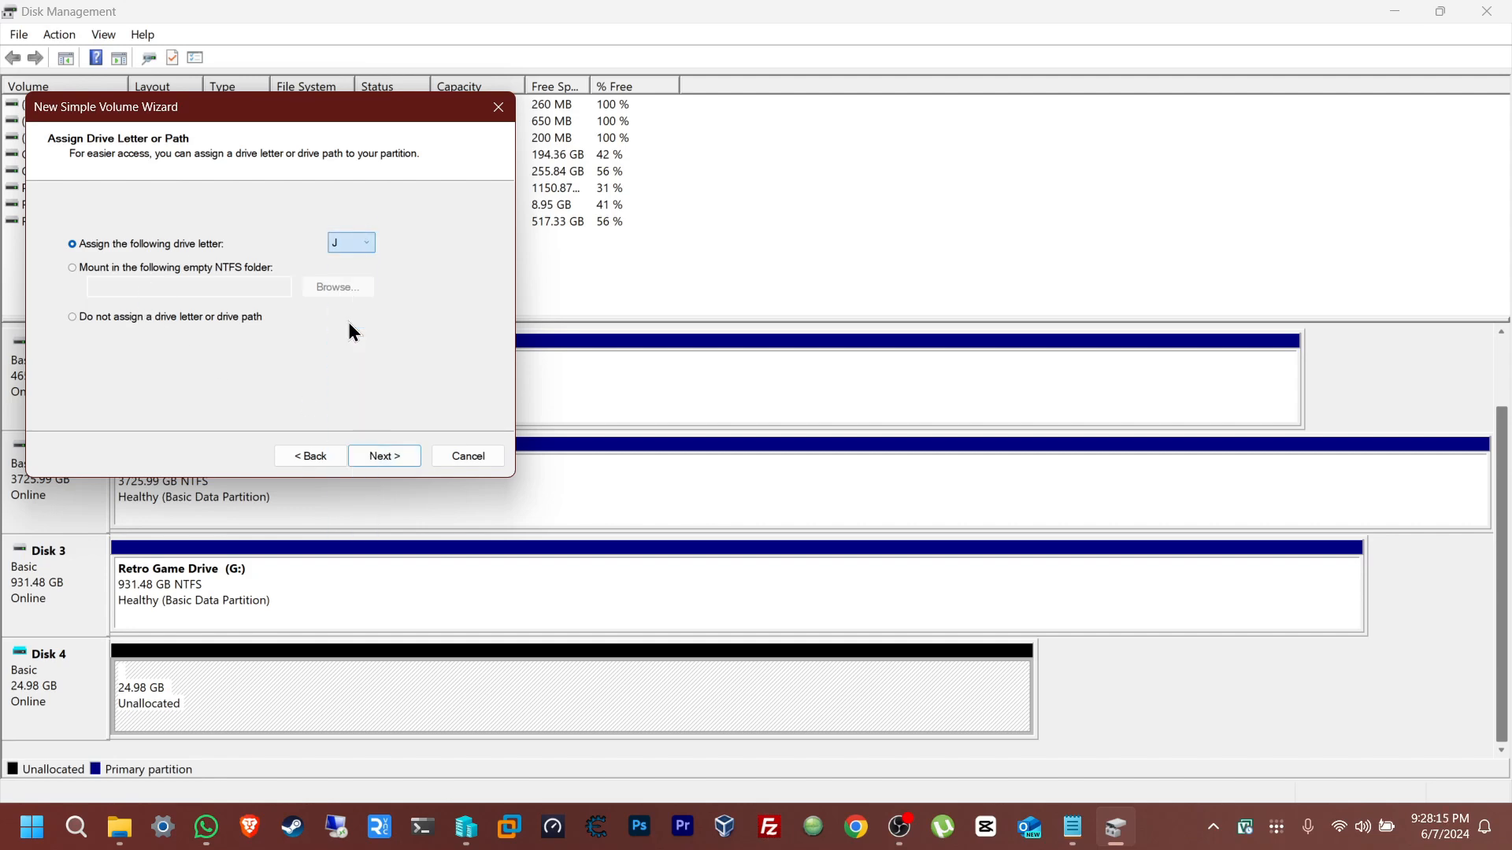
click(403, 455)
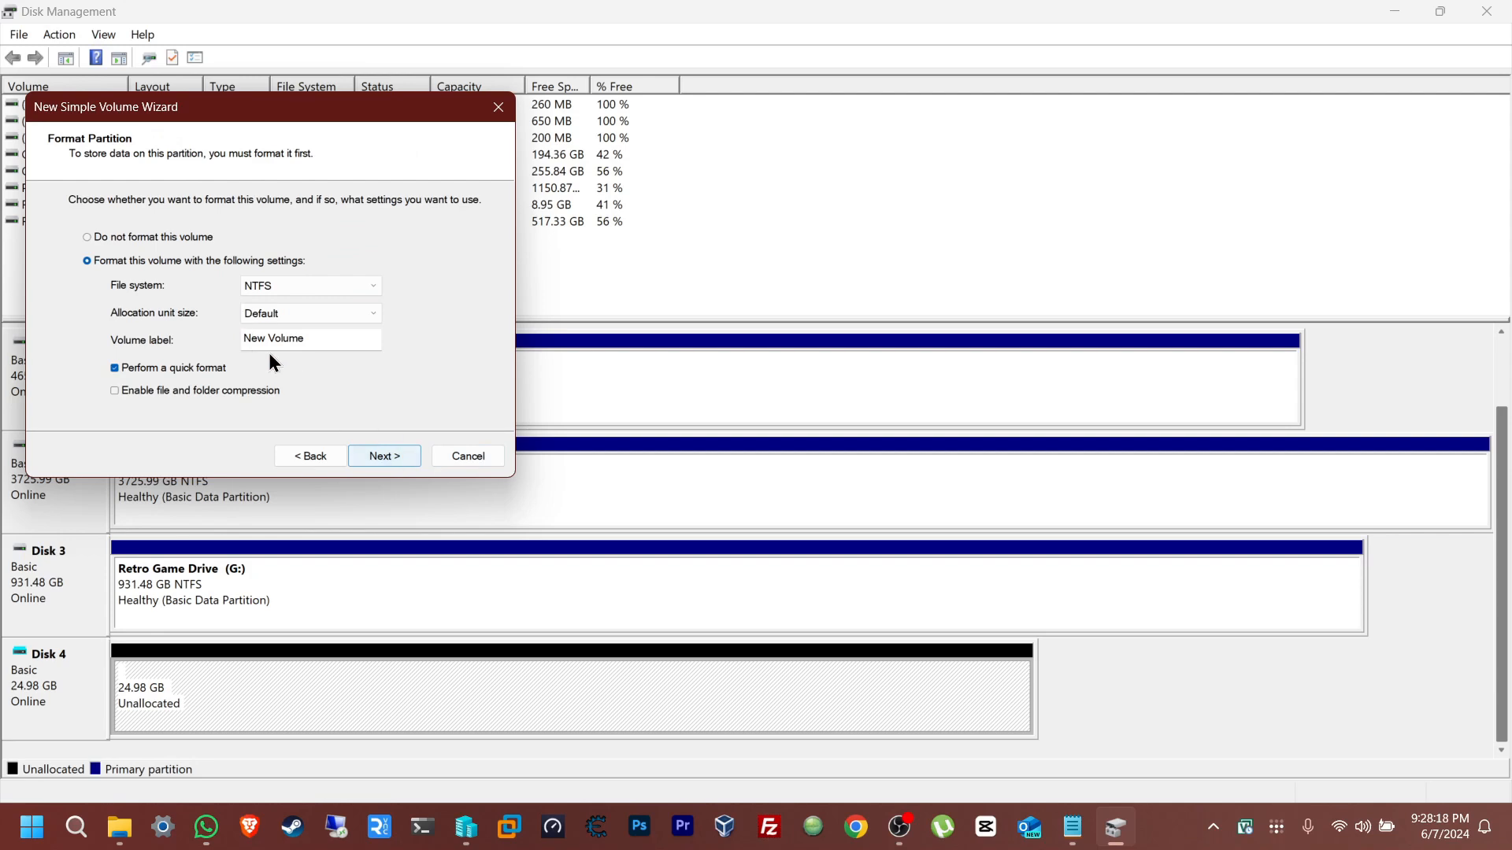
Step: Label the new NTFS volume "Test virtual Drive" with quick format enabled and complete the New Simple Volume Wizard
drag(311, 344, 167, 340)
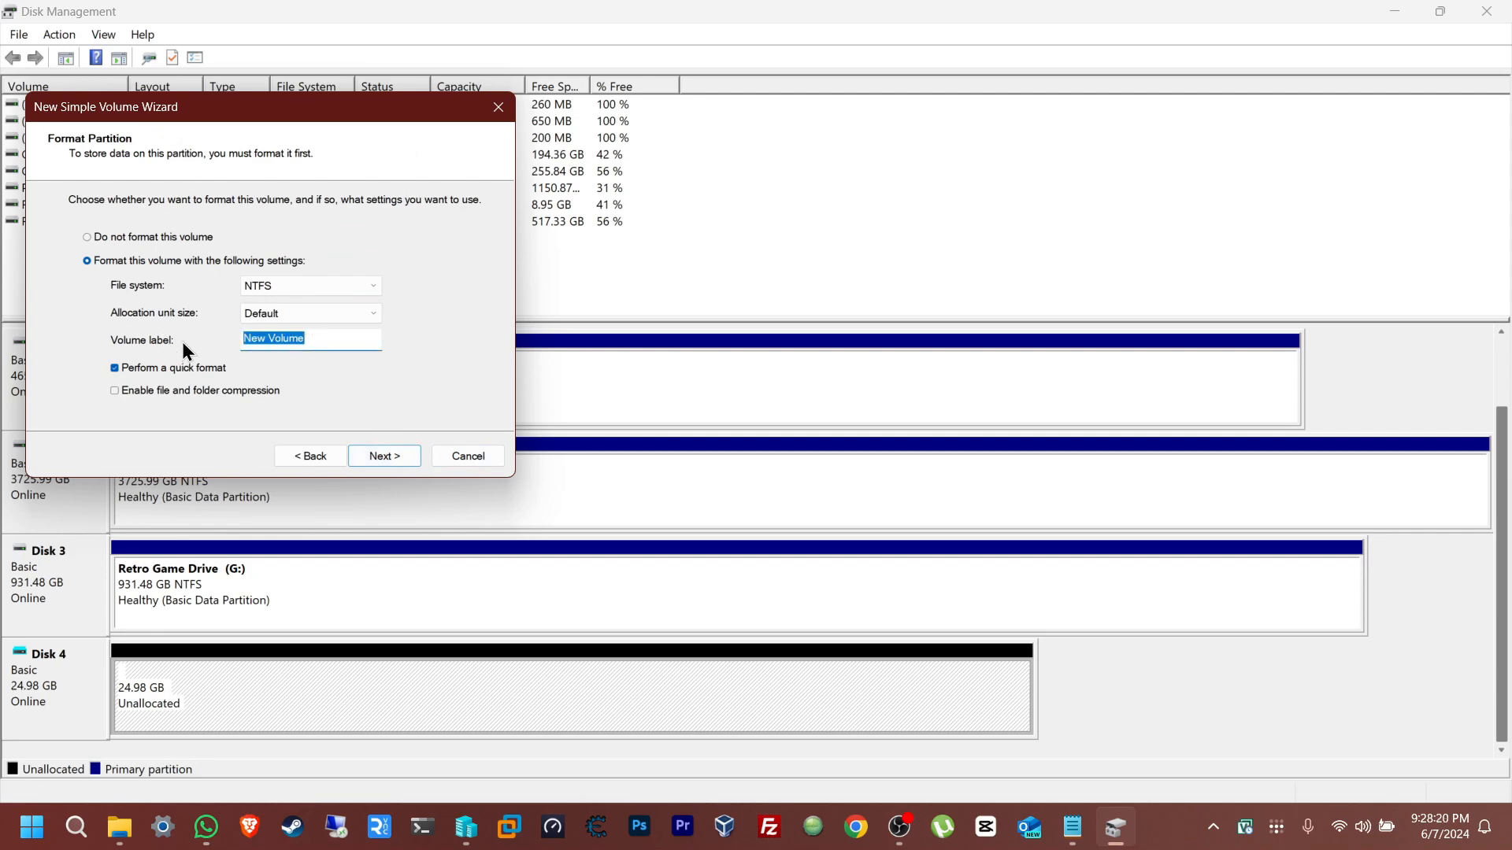
text(Test D)
key(BackSpace)
text(virtual Drie)
key(BackSpace)
text(ve)
click(418, 462)
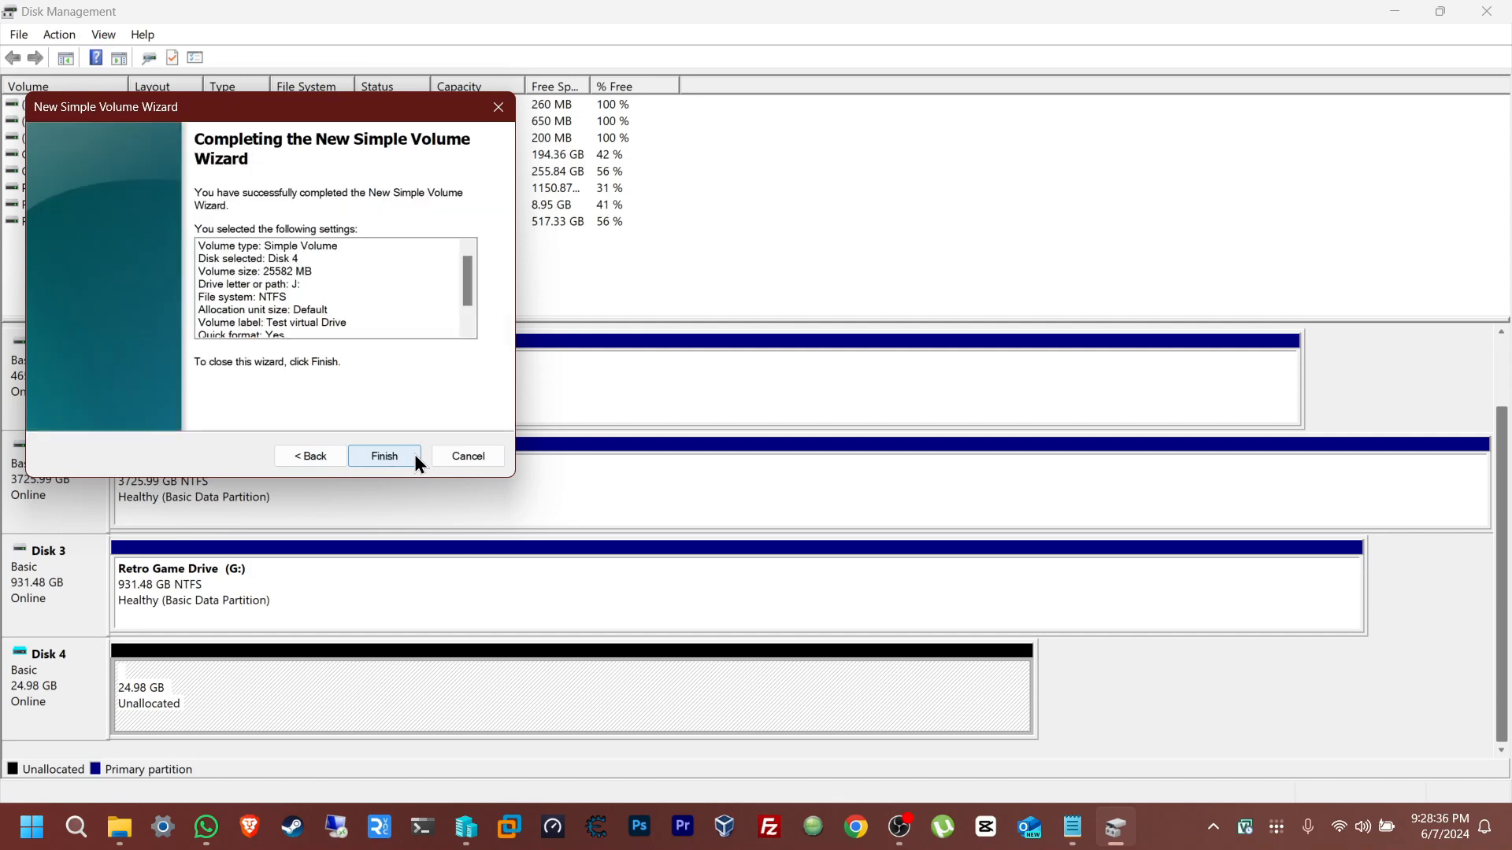
click(413, 455)
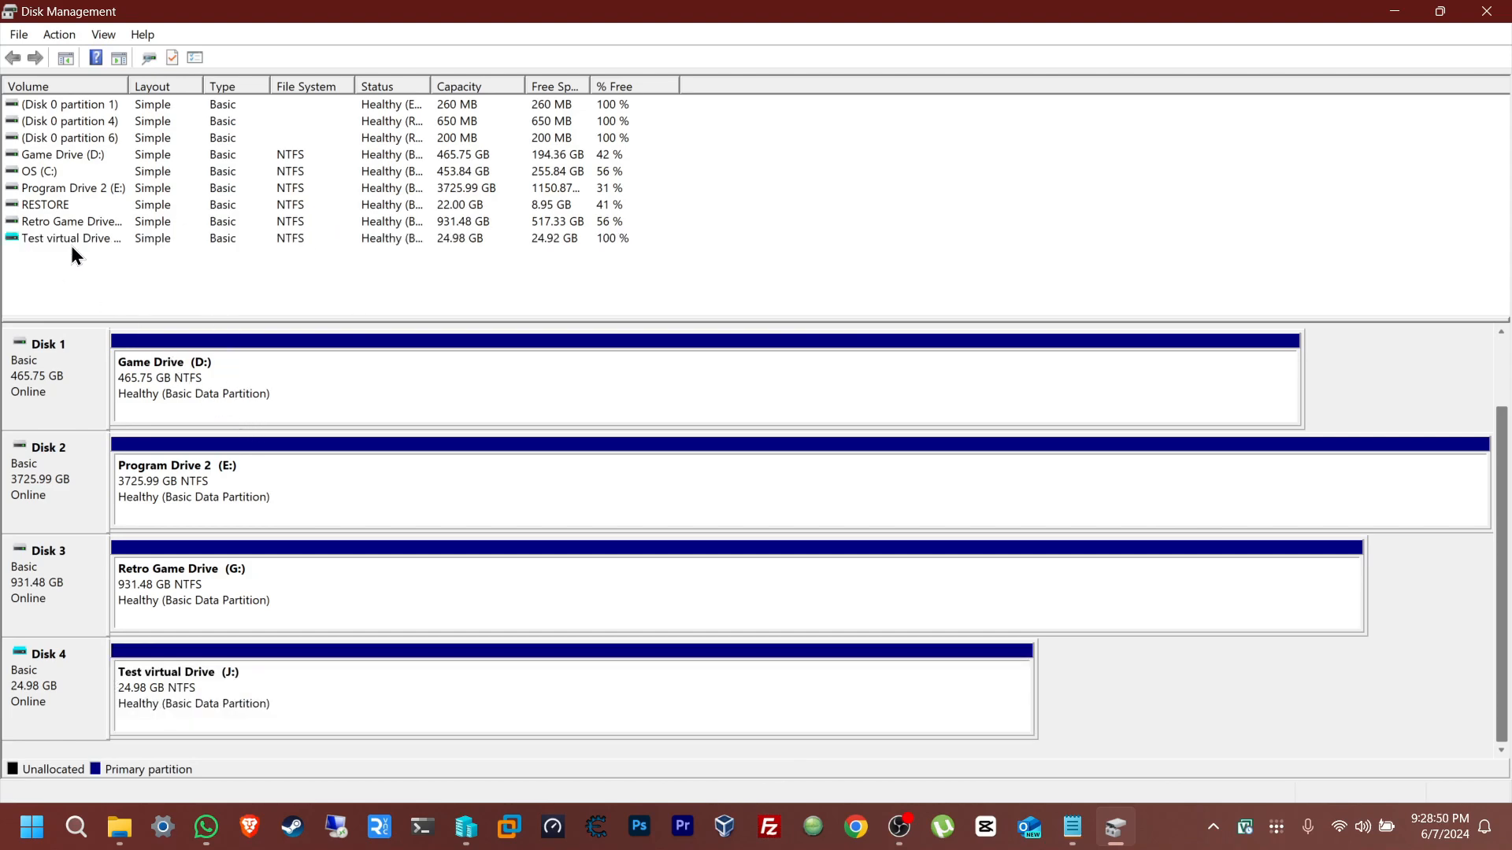
Step: Select the Test virtual Drive volume, widen the Volume column to read its full name, and close Disk Management
click(79, 238)
drag(127, 86, 160, 87)
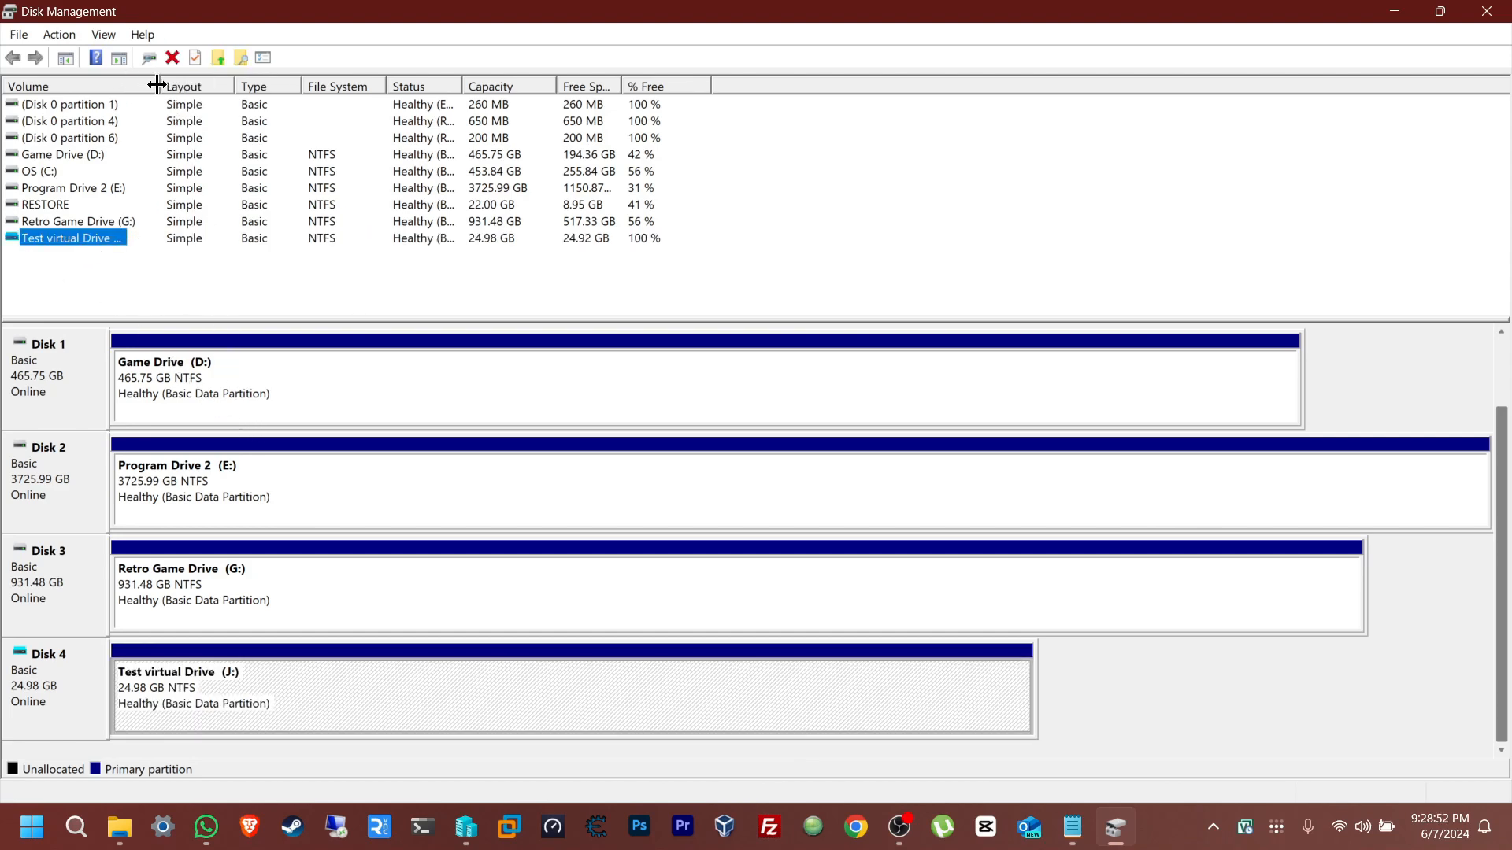
click(1487, 11)
Step: Switch to File Explorer and open Test virtual Drive (J:)
click(120, 827)
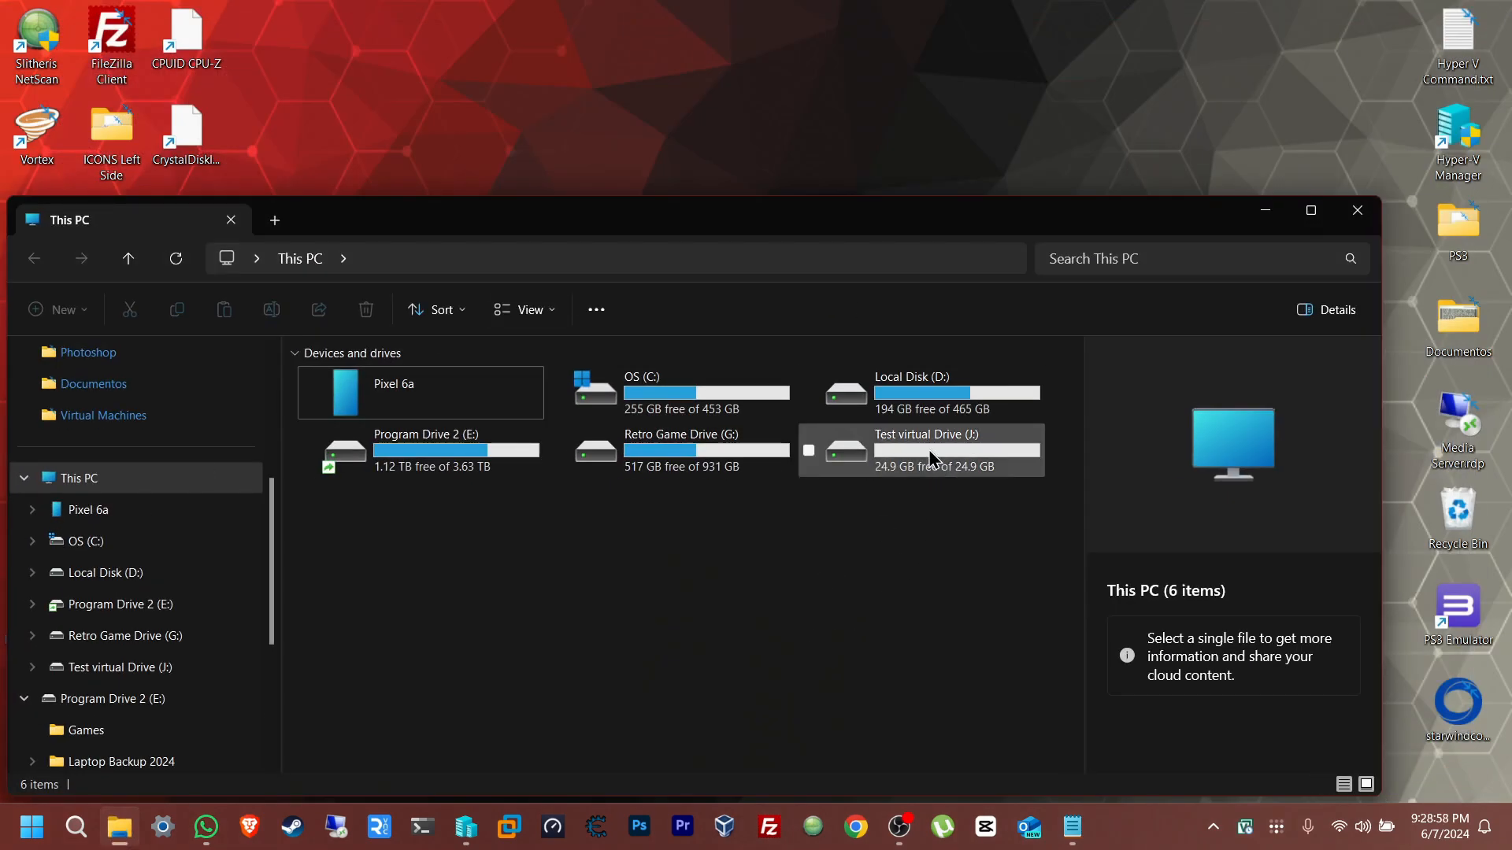
drag(864, 231, 902, 67)
double_click(959, 307)
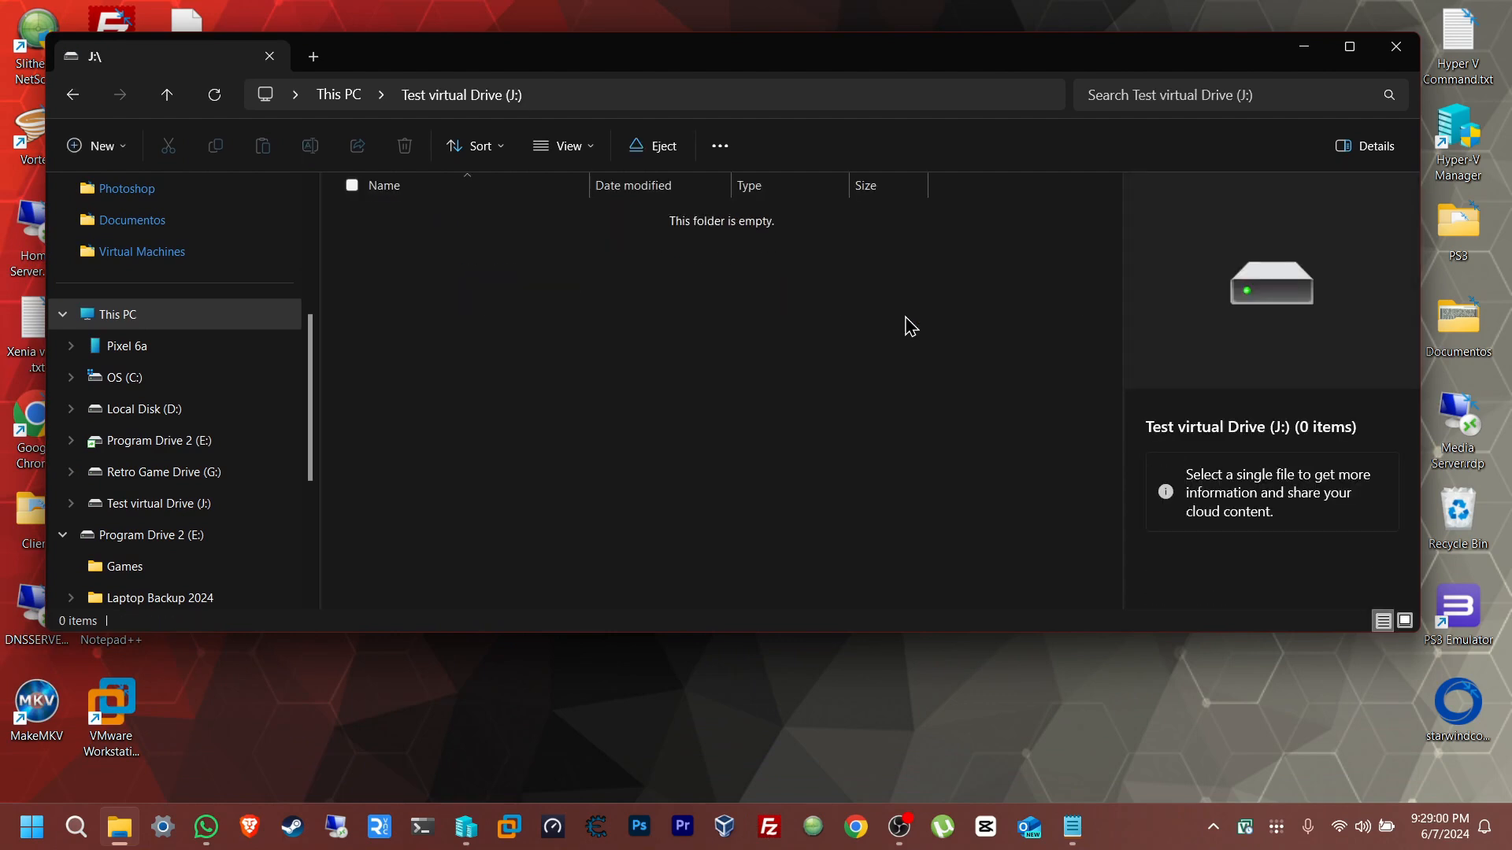
Step: Copy Hyper V Command.txt and the Hyper-V Manager shortcut from the desktop to Test virtual Drive (J:)
drag(622, 68, 418, 279)
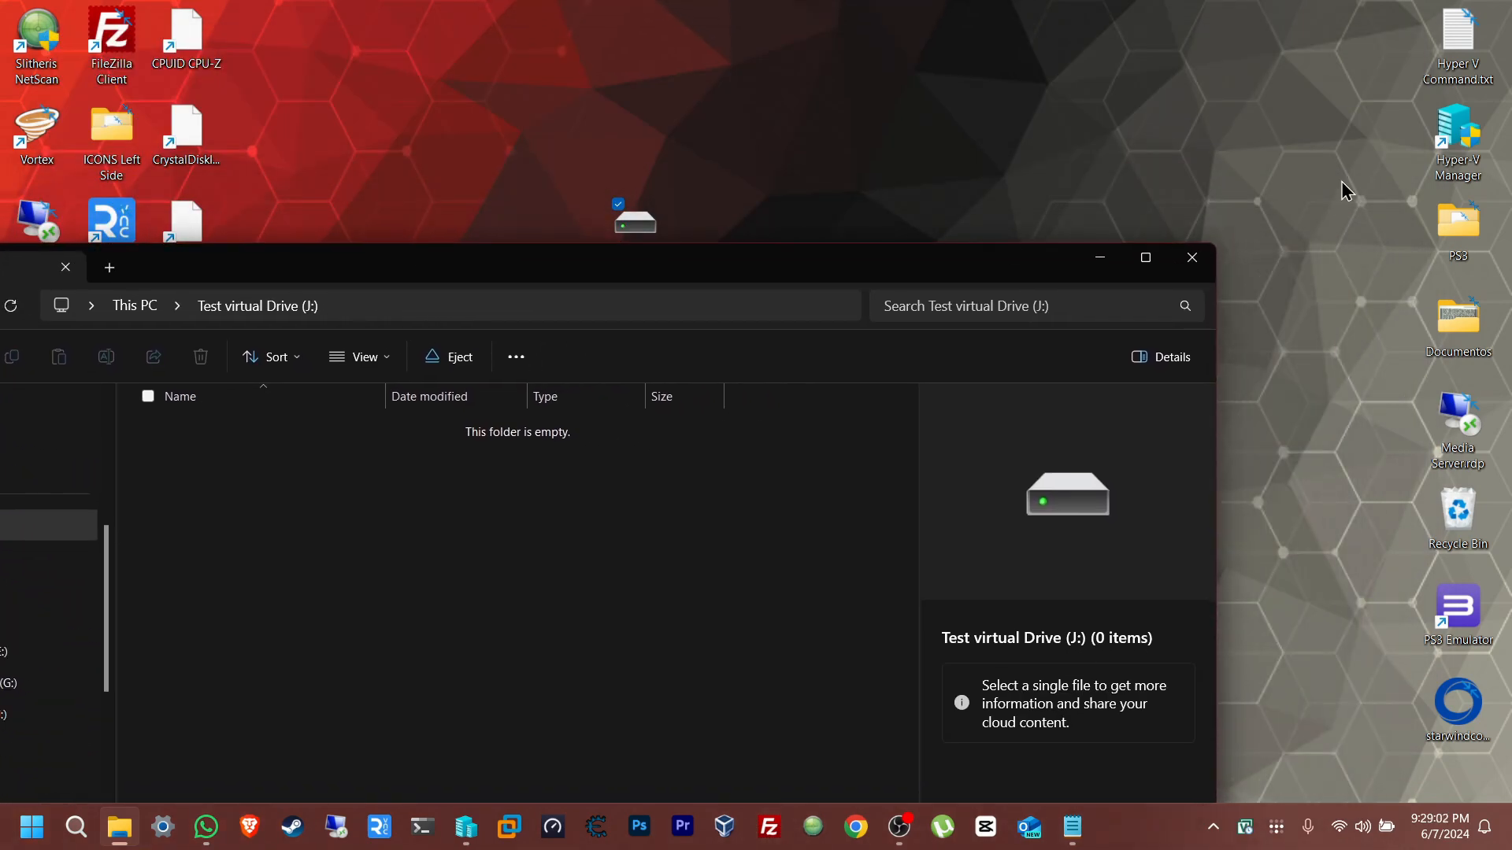
drag(1360, 19, 1443, 230)
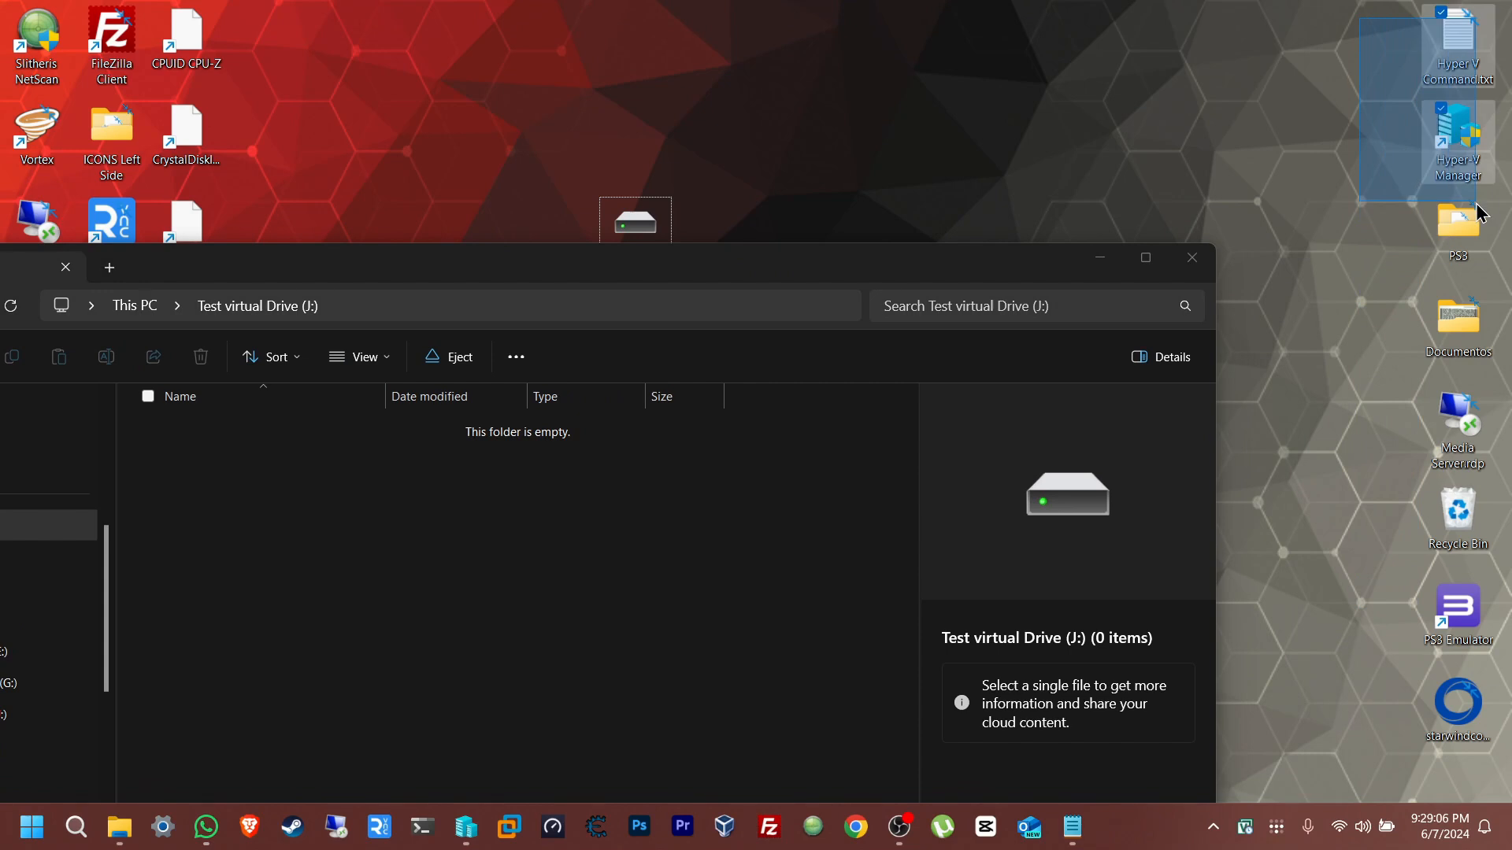
drag(1458, 135, 675, 696)
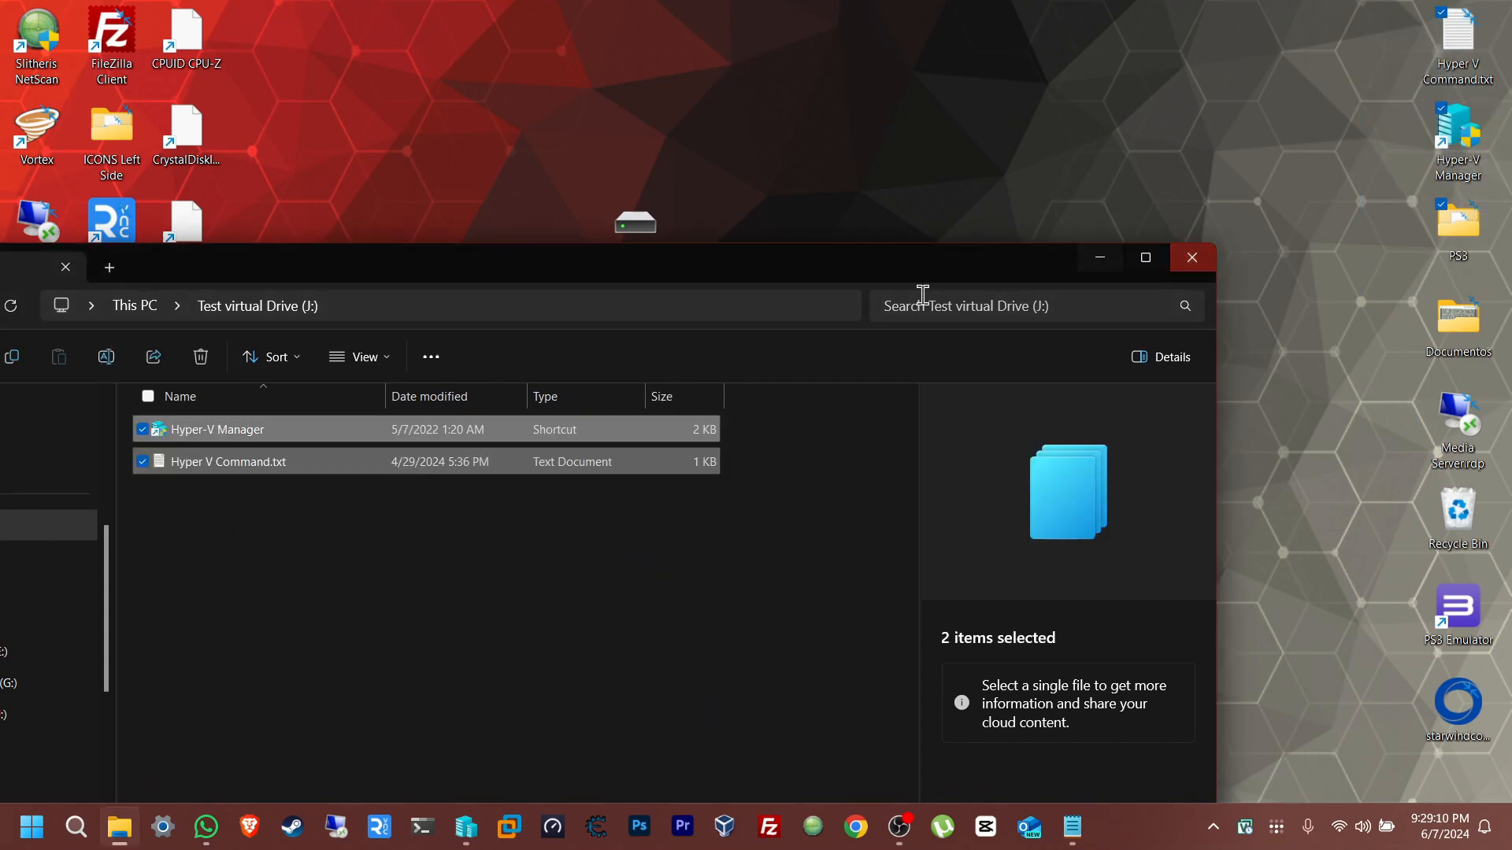
Step: Return to This PC, eject Test virtual Drive (J:), and minimize File Explorer
drag(749, 280, 948, 236)
click(329, 260)
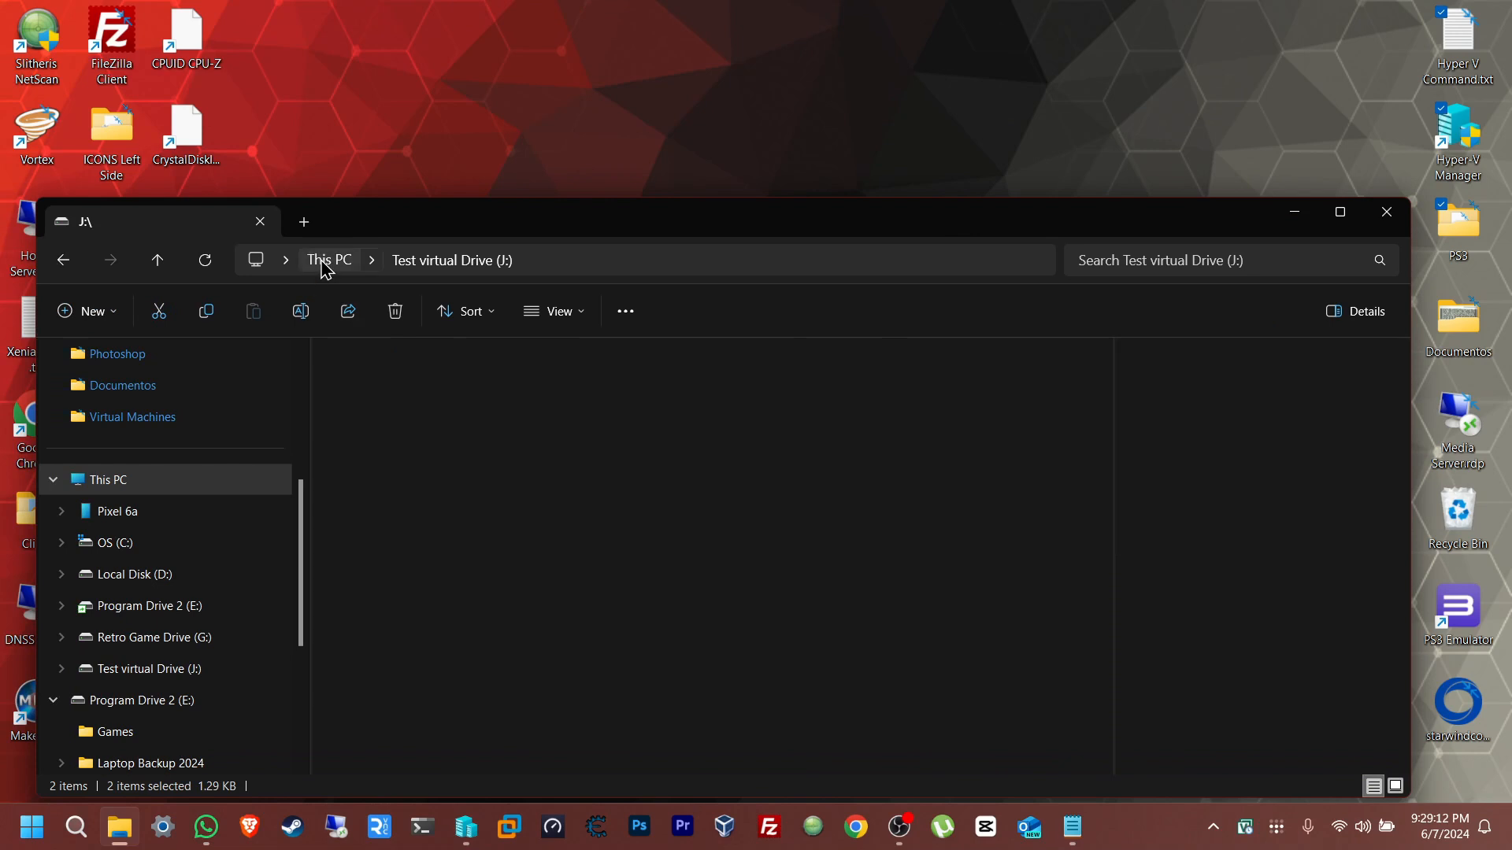
click(833, 621)
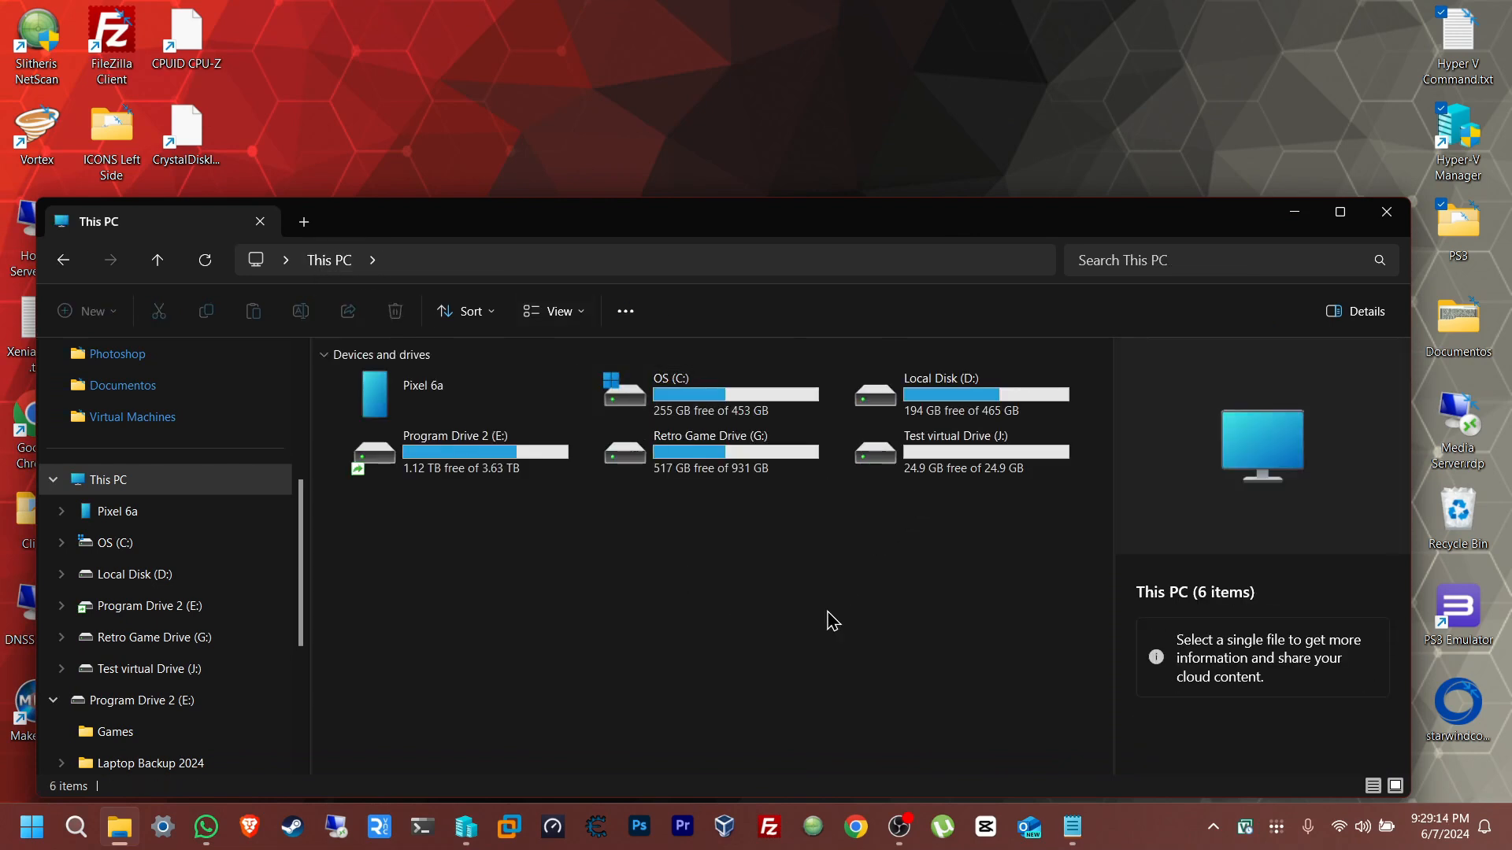
click(913, 464)
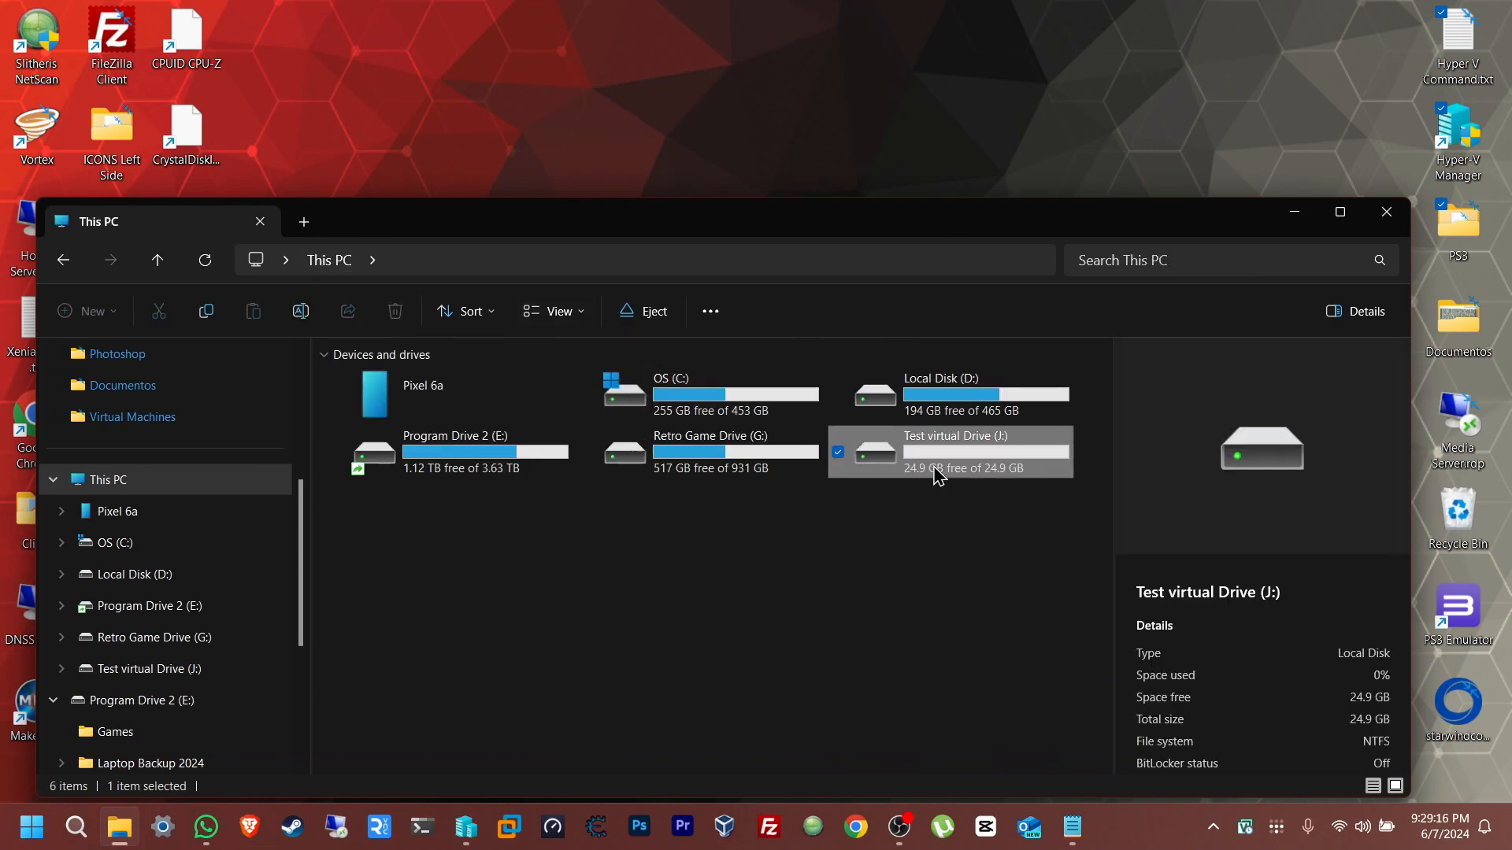
click(650, 319)
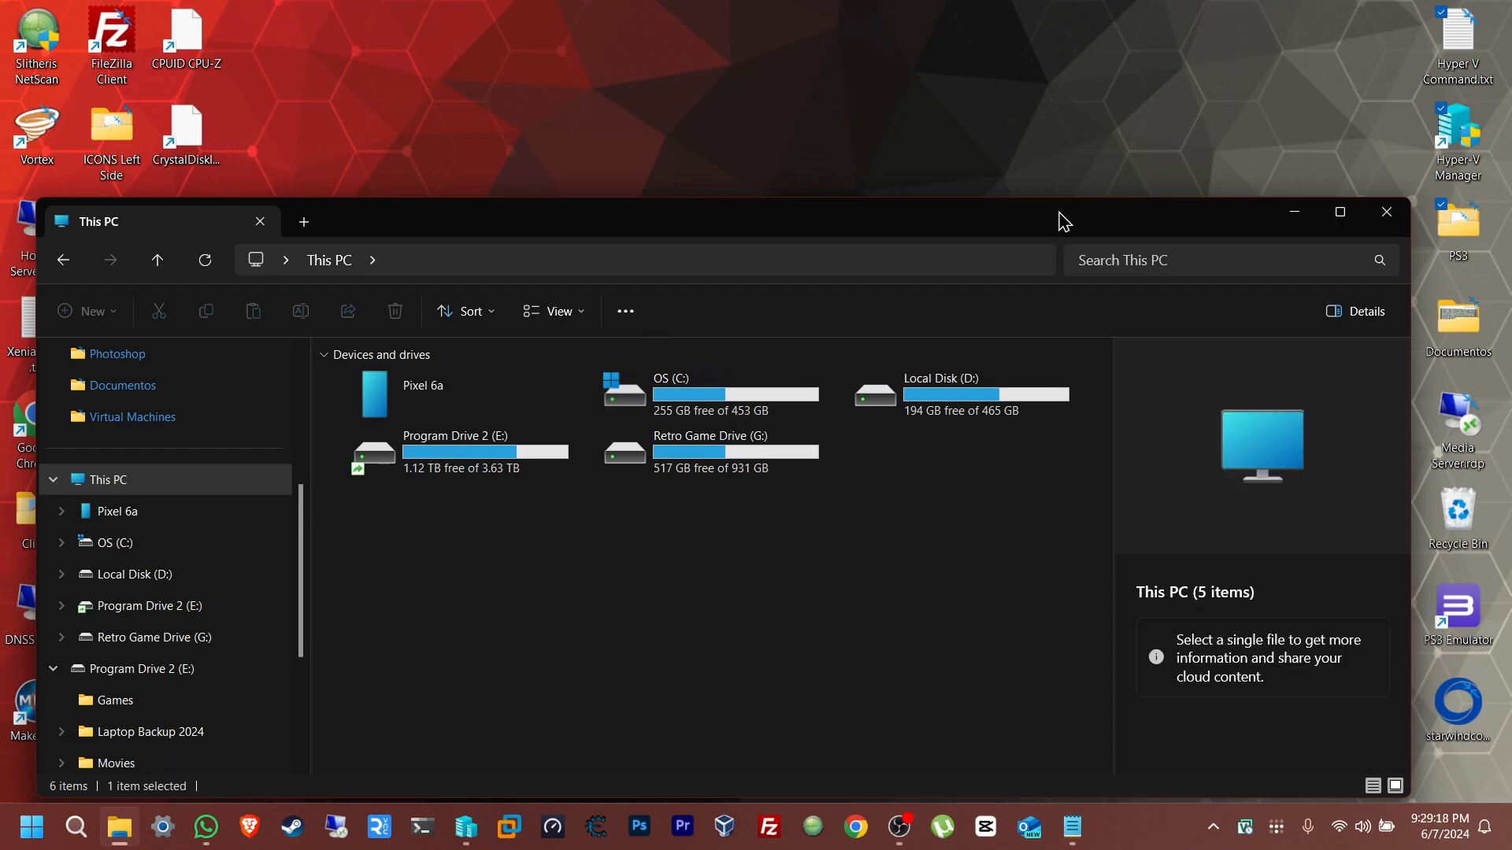
click(1294, 212)
Step: Mount test.vhdx from the desktop to check the copied files on drive J, and eject the drive
double_click(635, 226)
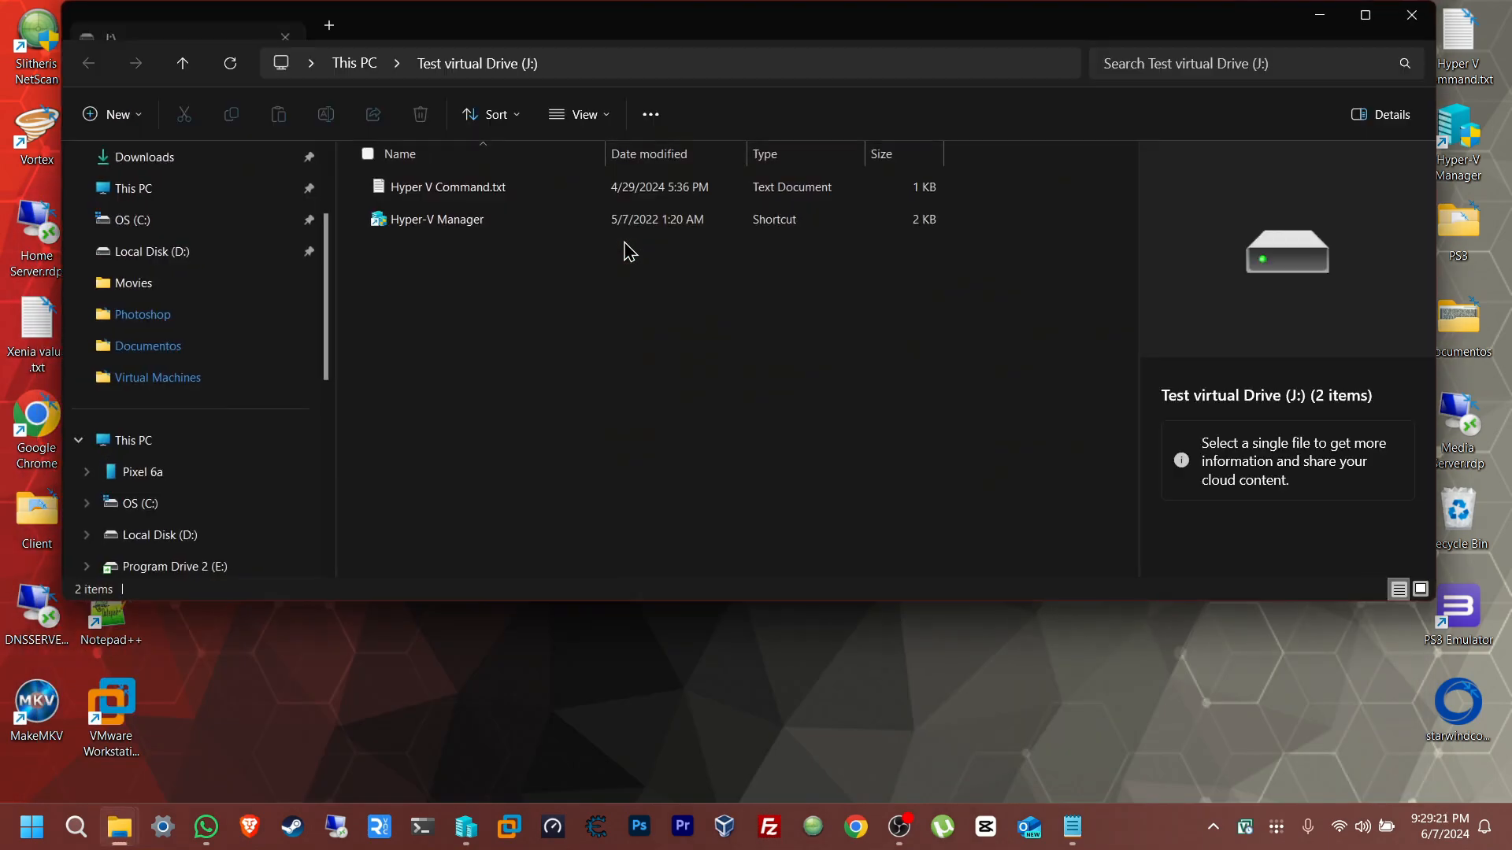
drag(532, 313, 626, 348)
click(679, 114)
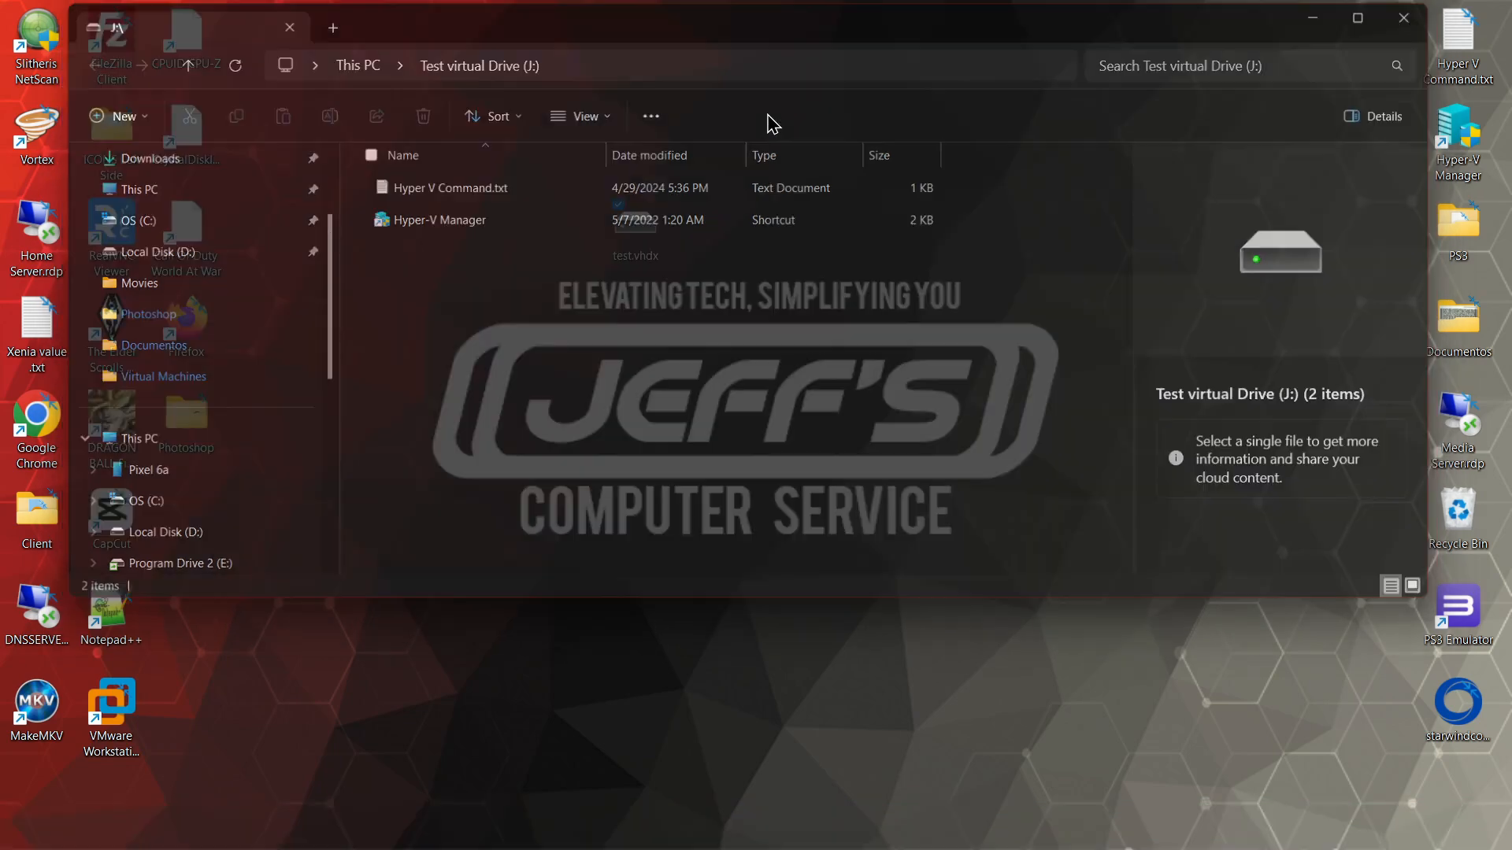
Step: Mount test.vhdx from the desktop again, view the files on drive J, and close its window
right_click(634, 236)
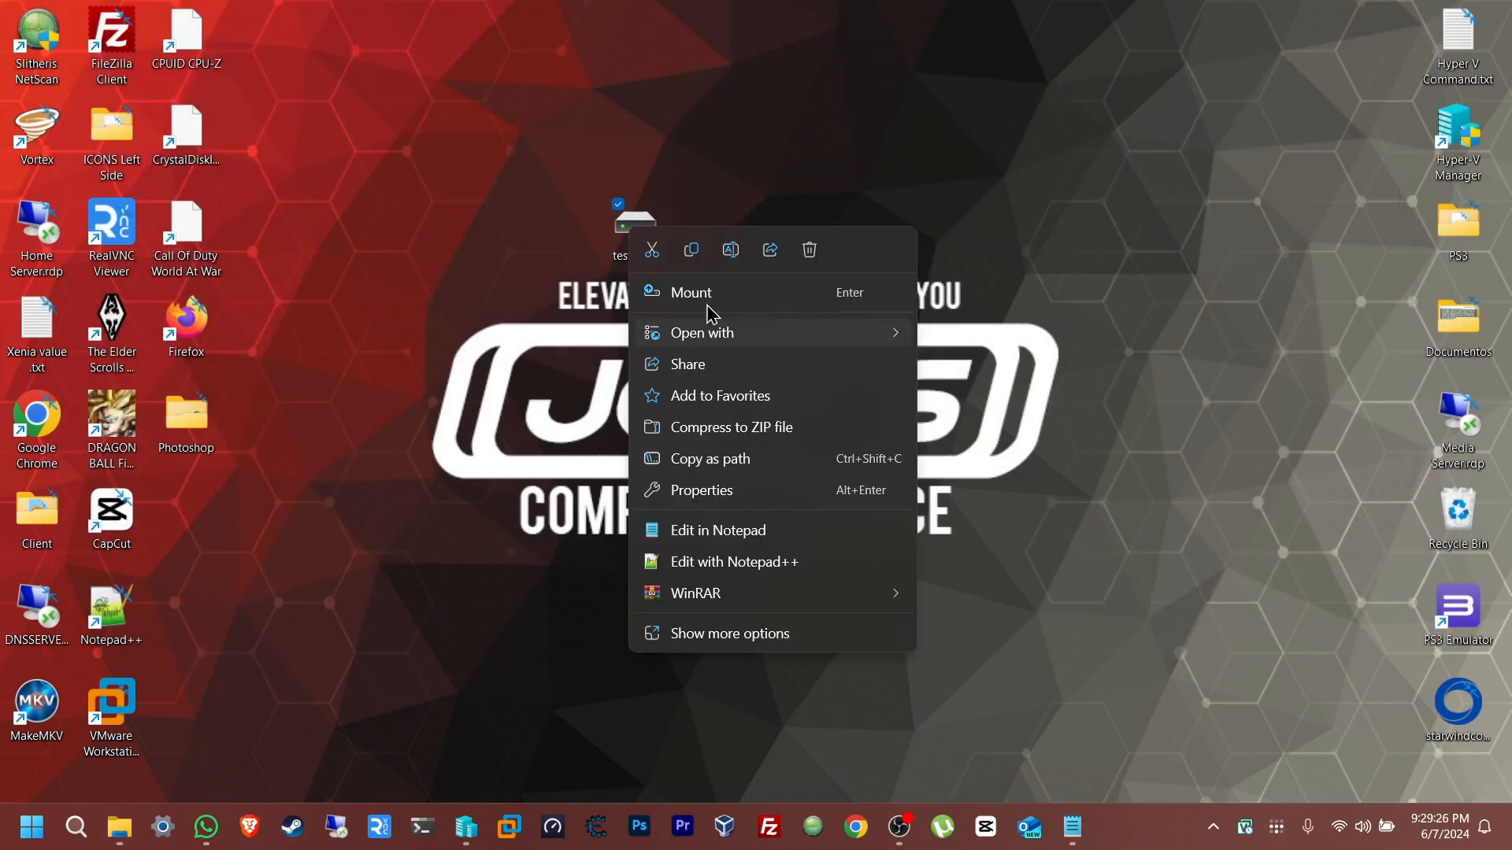
click(761, 304)
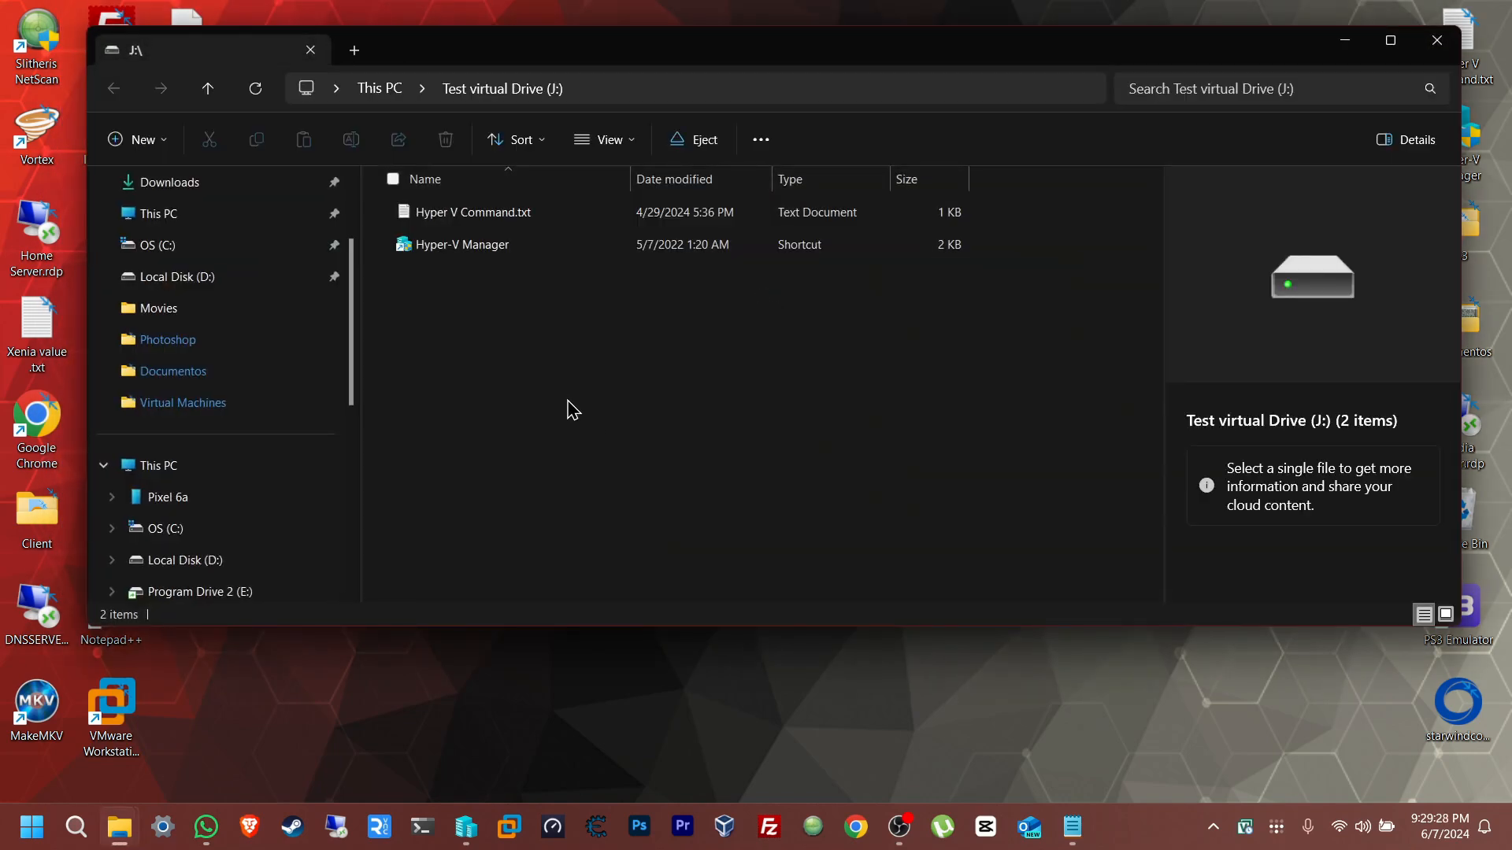
drag(570, 408, 703, 349)
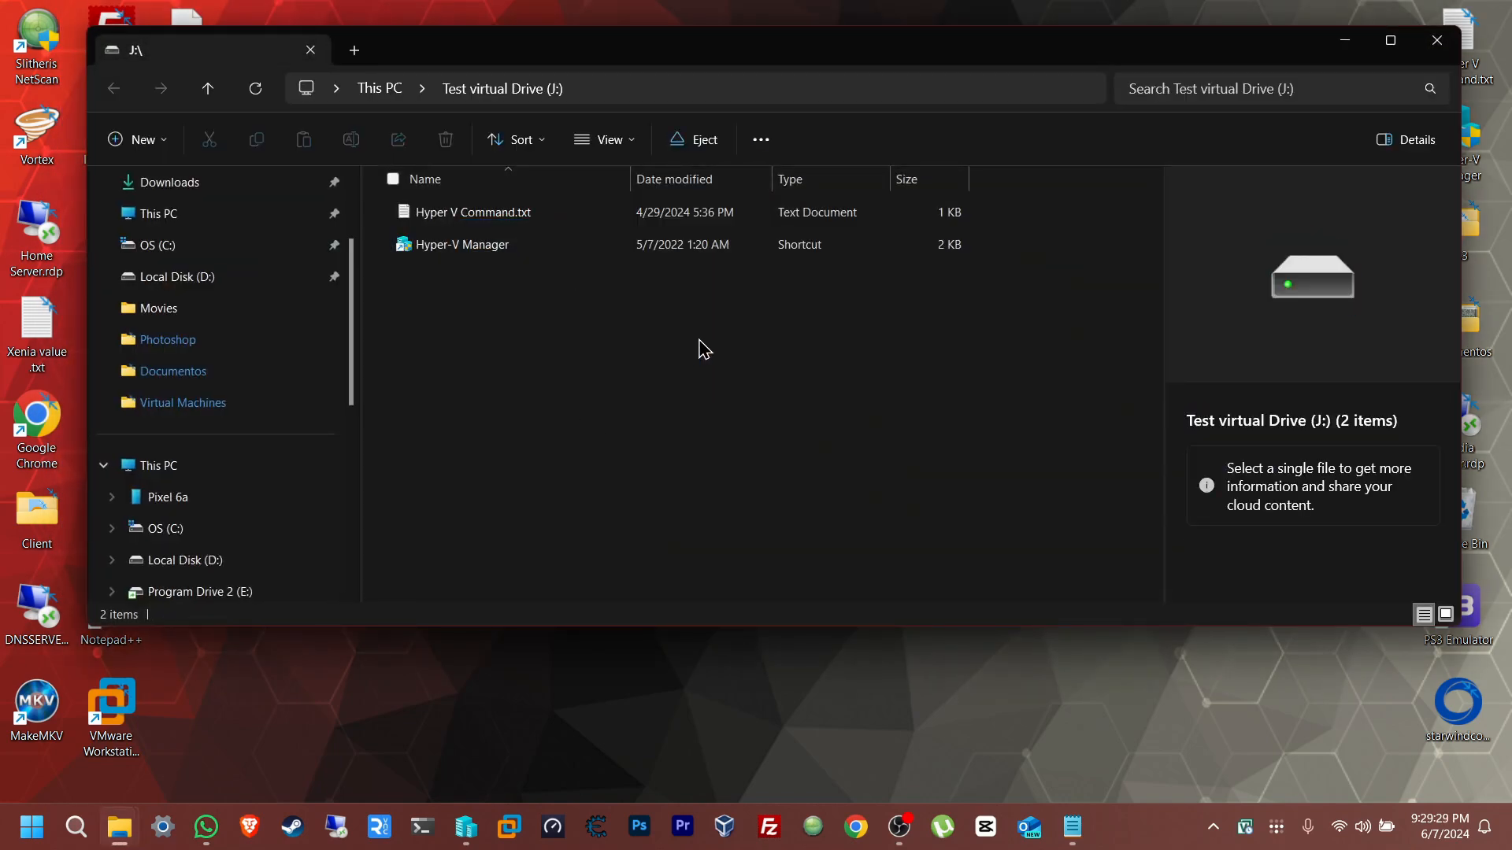
click(1438, 40)
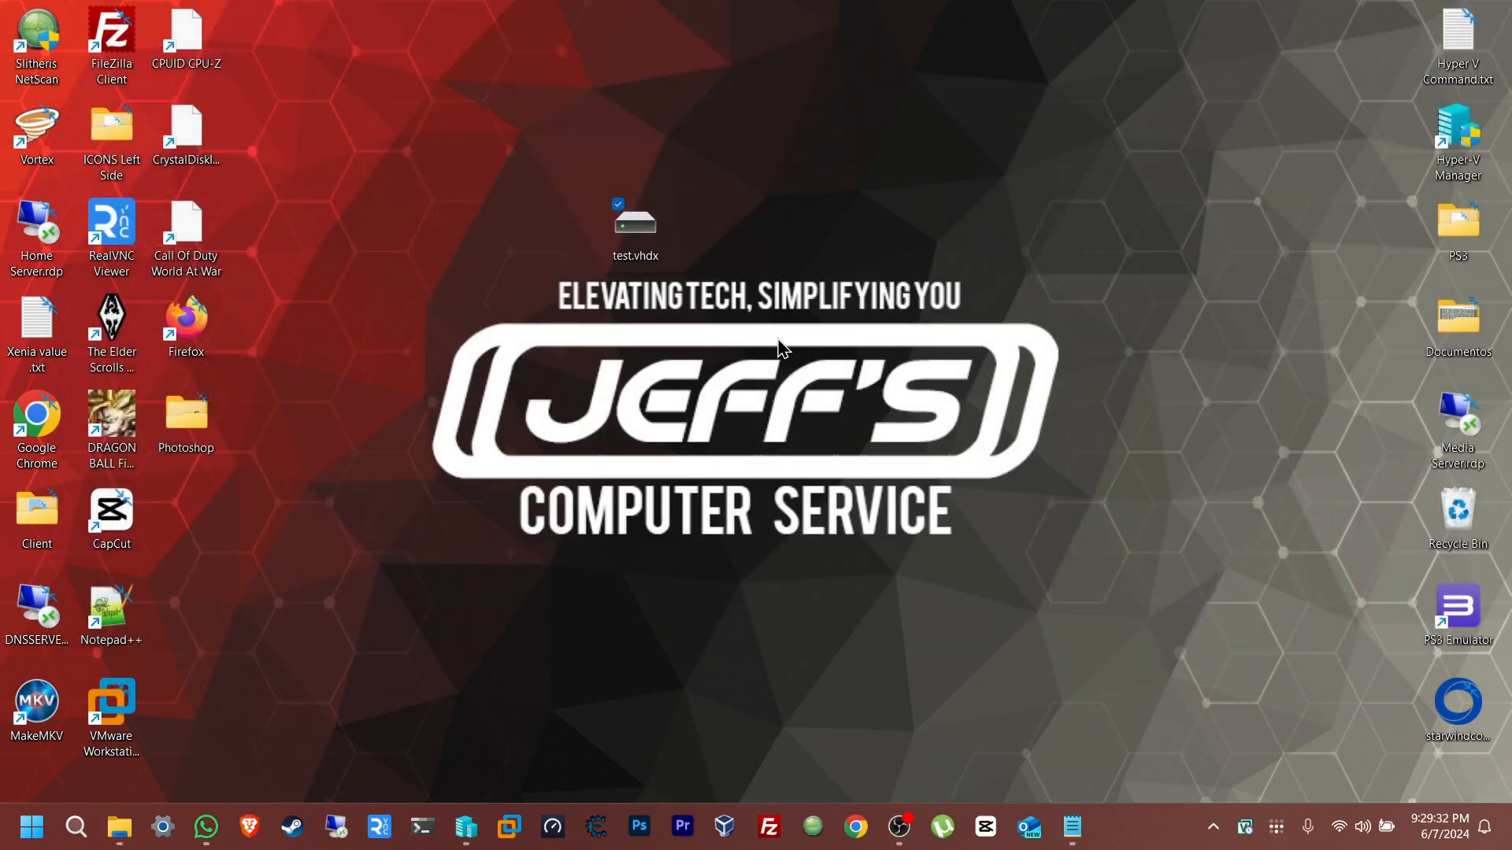